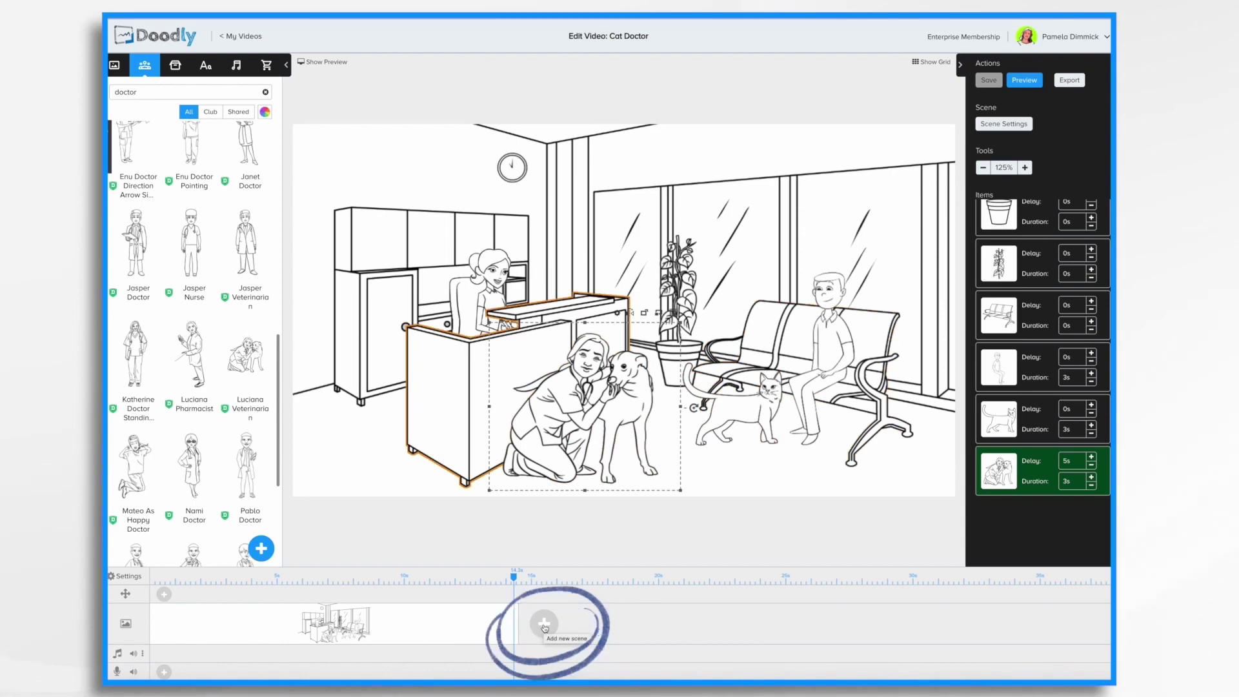
Add a new scene and drop the Luciana Pharmacist figure onto it.
{"action": "left_click", "coordinate": [545, 623]}
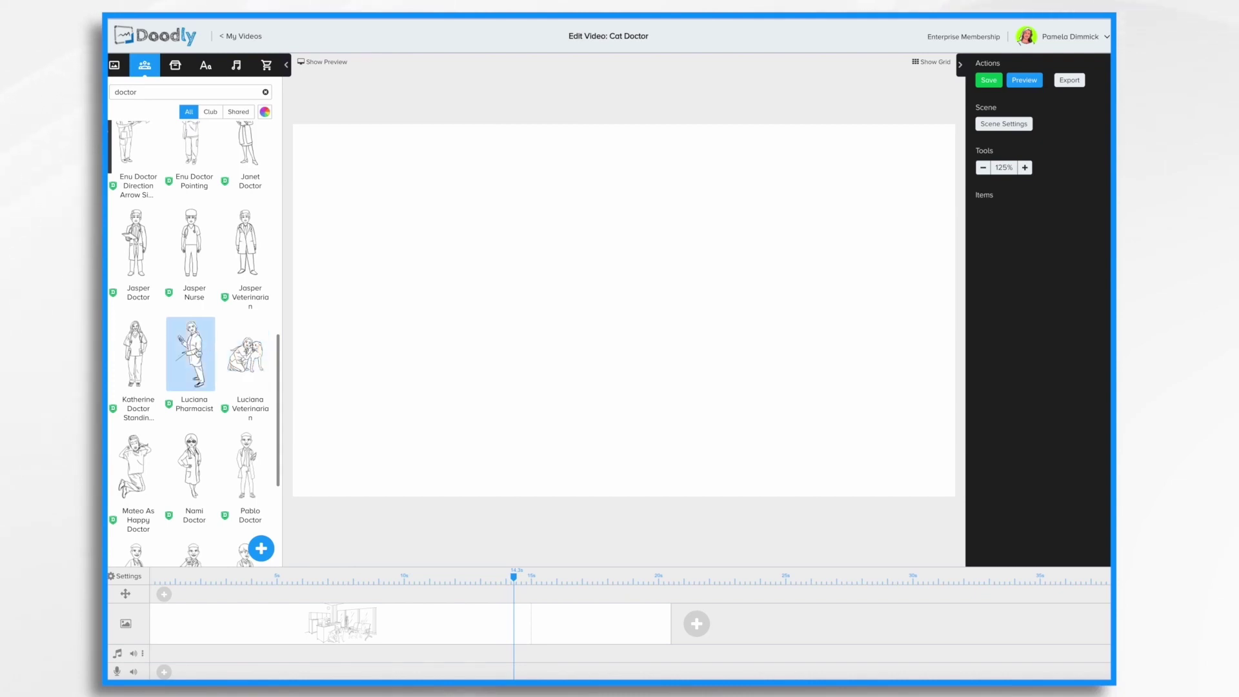
{"action": "left_click_drag", "start_coordinate": [194, 352], "coordinate": [481, 346]}
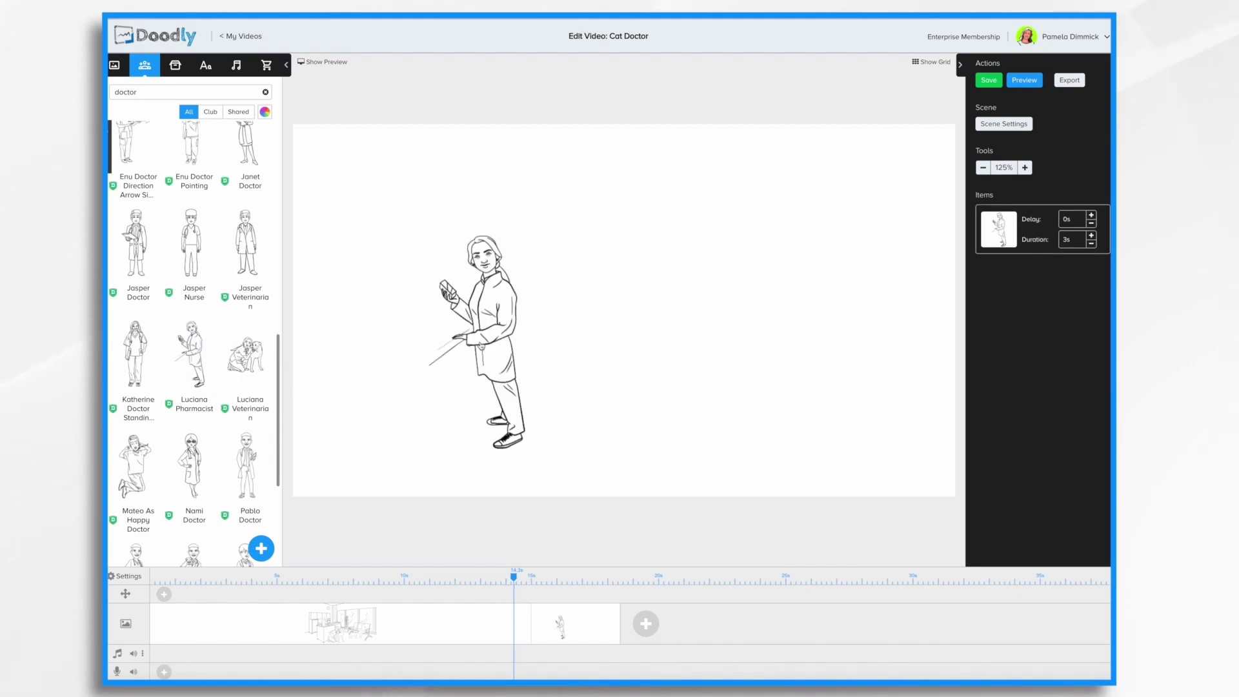
{"action": "left_click", "coordinate": [482, 346]}
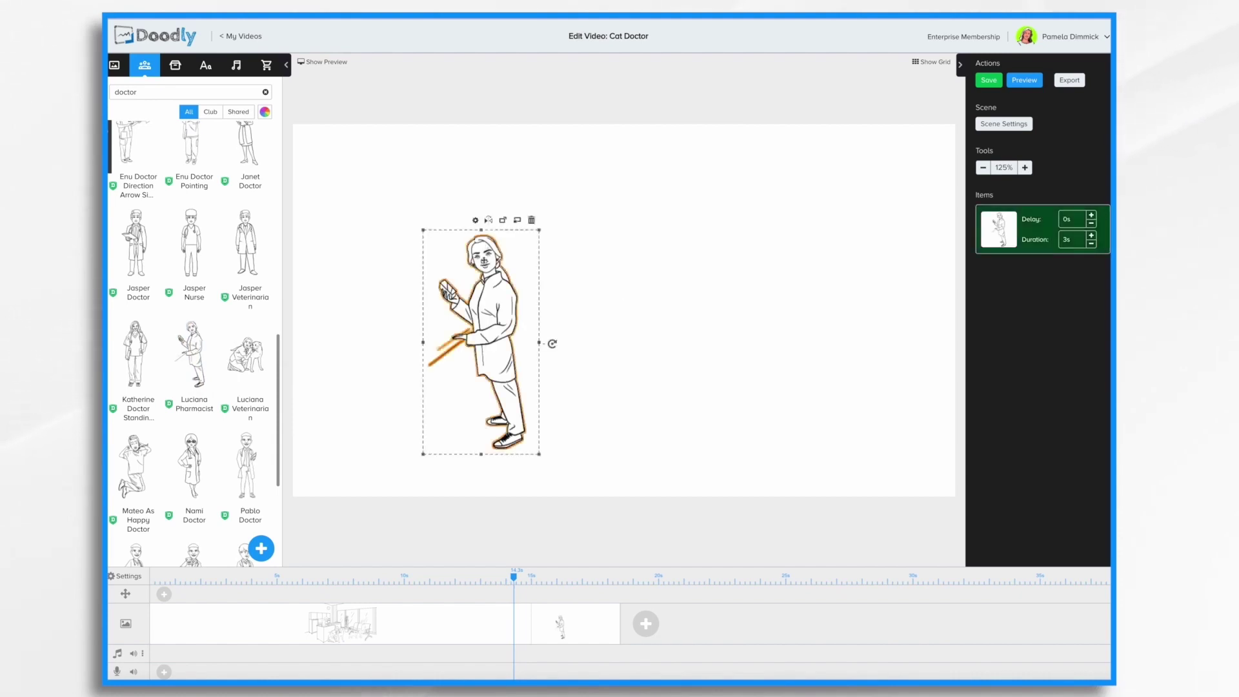
Flip the pharmacist horizontally, enlarge it, and move it to the left of the canvas.
{"action": "left_click", "coordinate": [490, 221]}
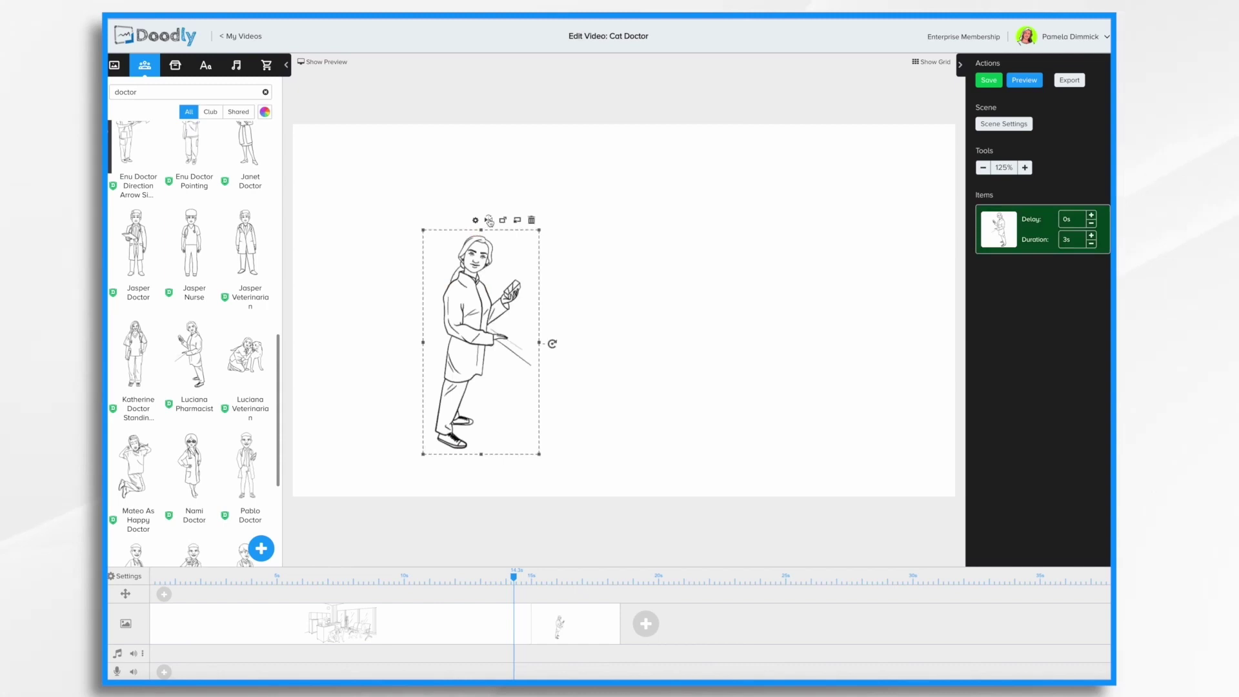
{"action": "left_click_drag", "start_coordinate": [540, 231], "coordinate": [651, 158]}
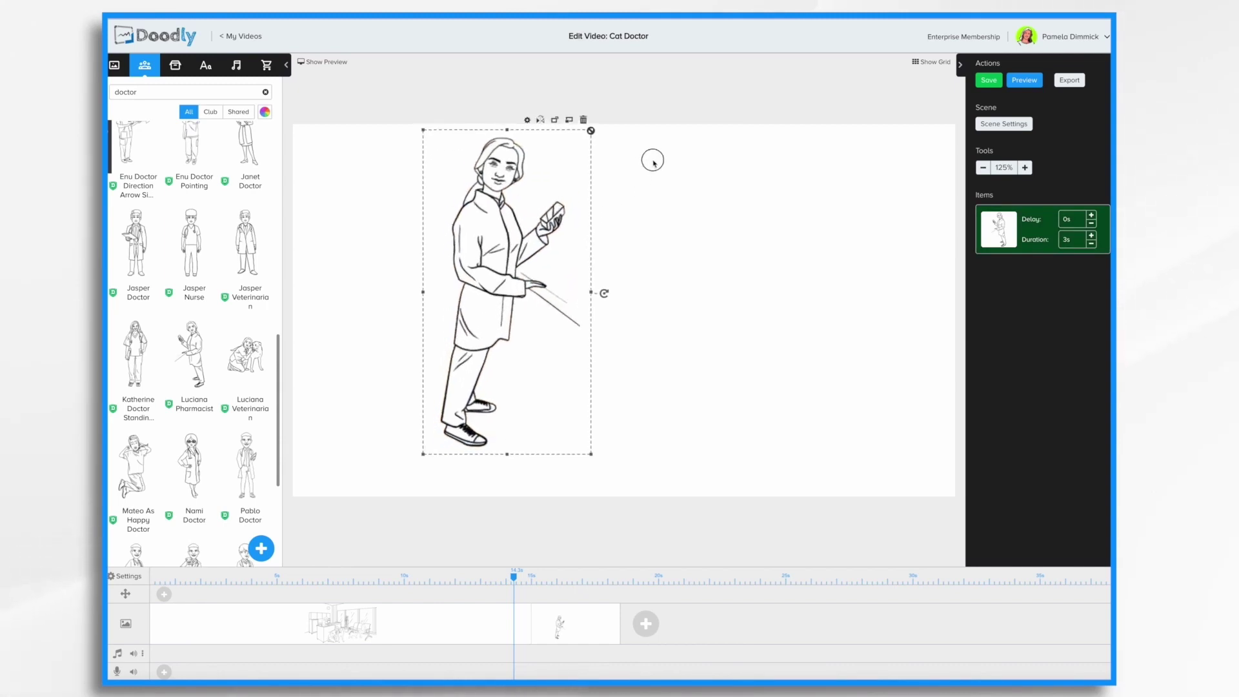
{"action": "left_click_drag", "start_coordinate": [497, 254], "coordinate": [415, 271]}
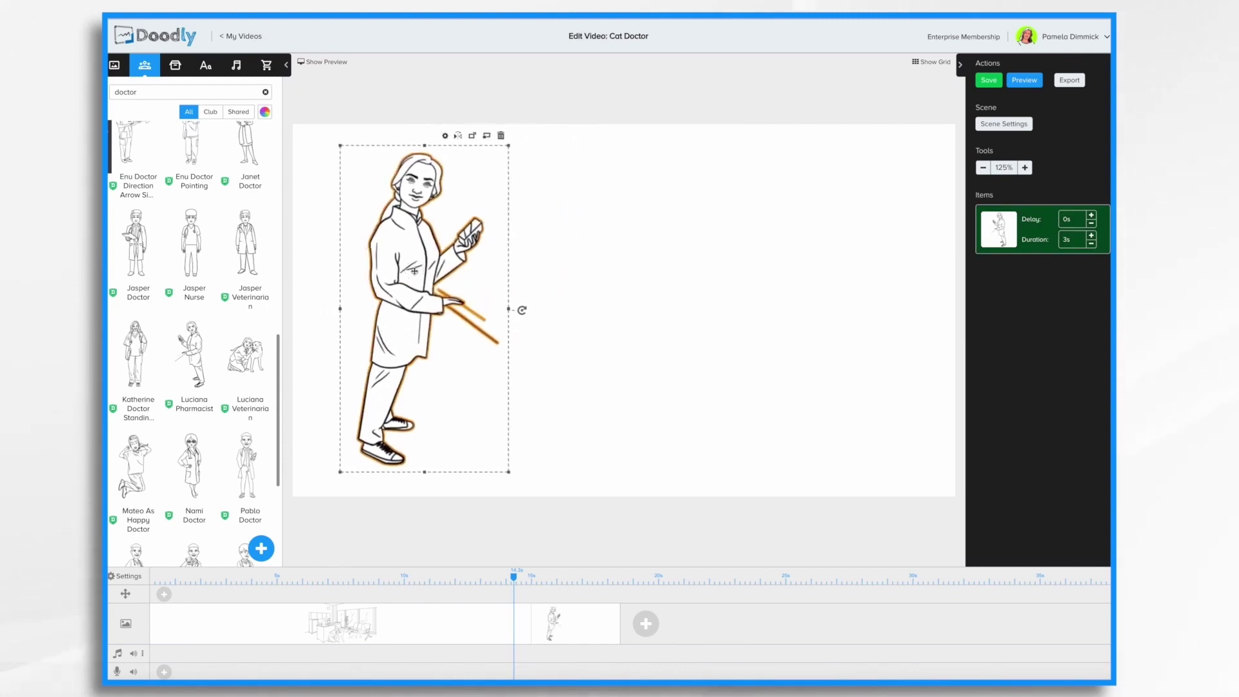
{"action": "left_click", "coordinate": [623, 317]}
Add Architects Daughter text items reading 'Veterinarian Services' and 'Emergency Care'.
{"action": "left_click", "coordinate": [207, 65]}
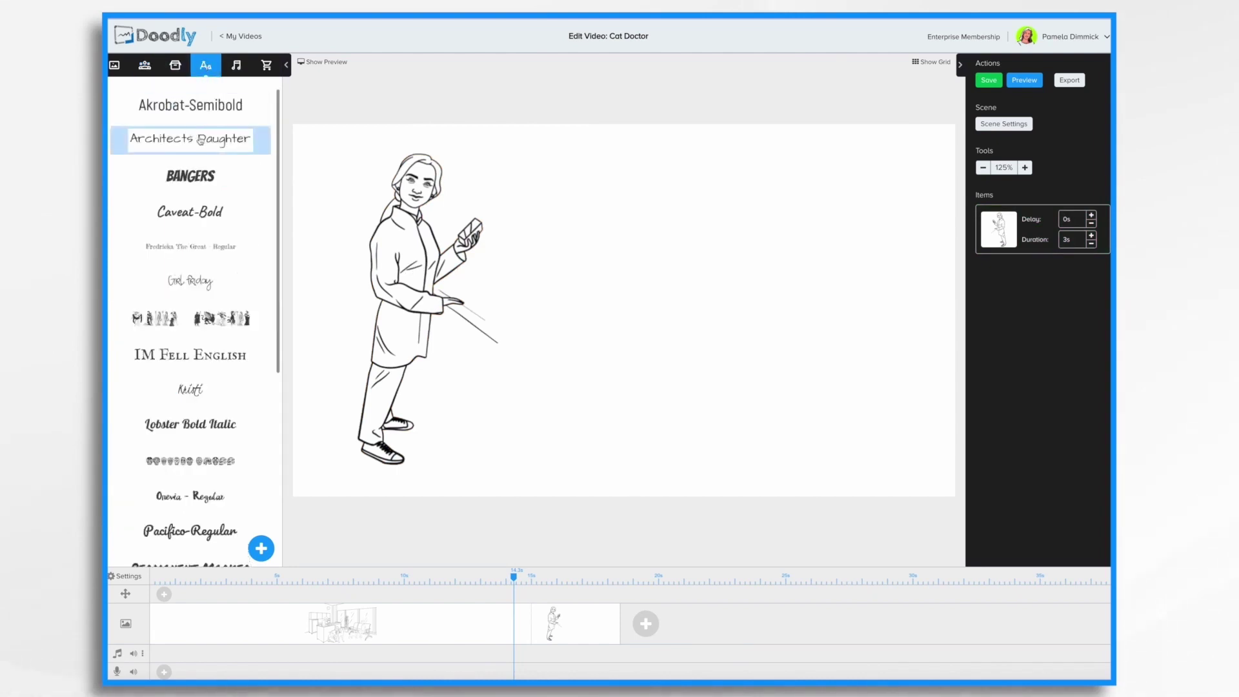
{"action": "left_click_drag", "start_coordinate": [200, 140], "coordinate": [638, 183]}
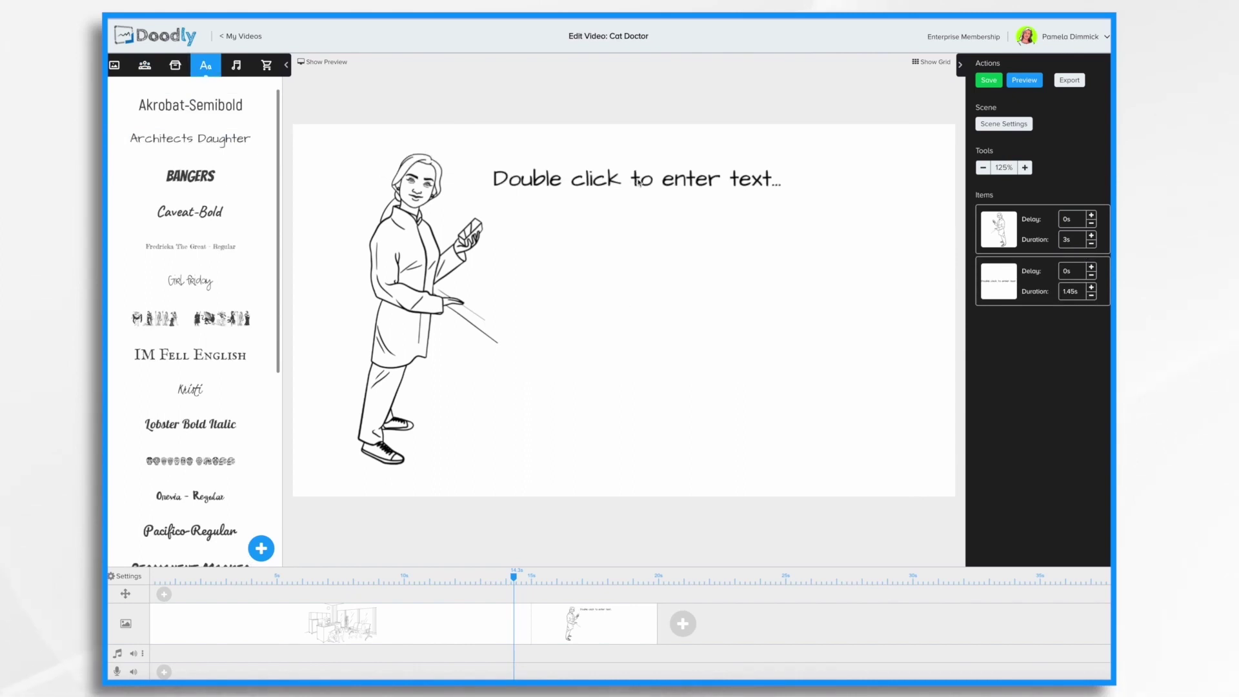
{"action": "double_click", "coordinate": [641, 182]}
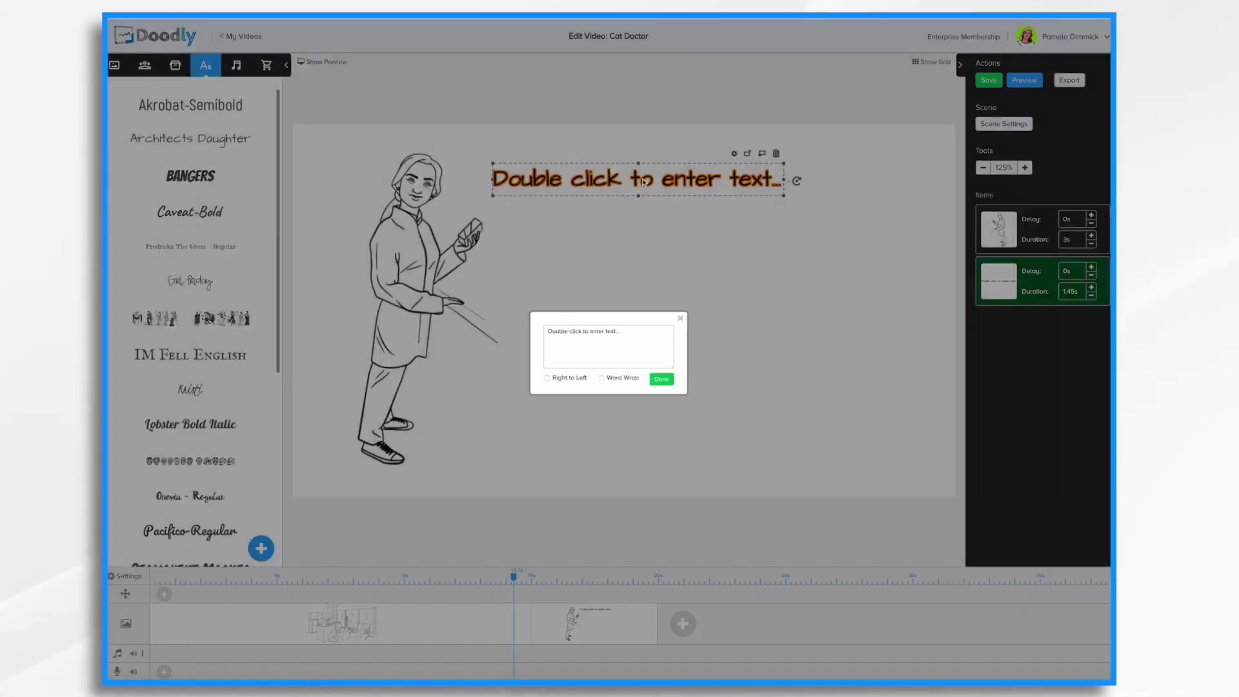
{"action": "type", "text": "Veterinarian Service"}
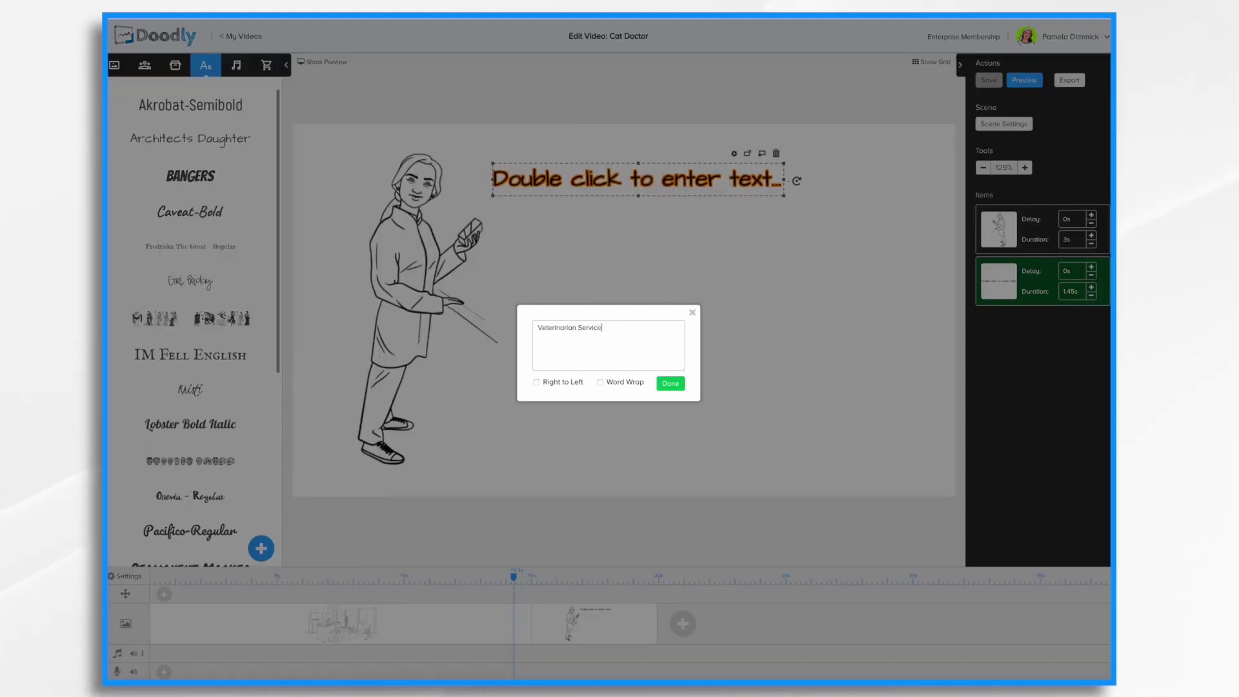
{"action": "type", "text": "s"}
{"action": "left_click", "coordinate": [671, 384]}
{"action": "left_click_drag", "start_coordinate": [190, 138], "coordinate": [706, 268]}
{"action": "double_click", "coordinate": [707, 267]}
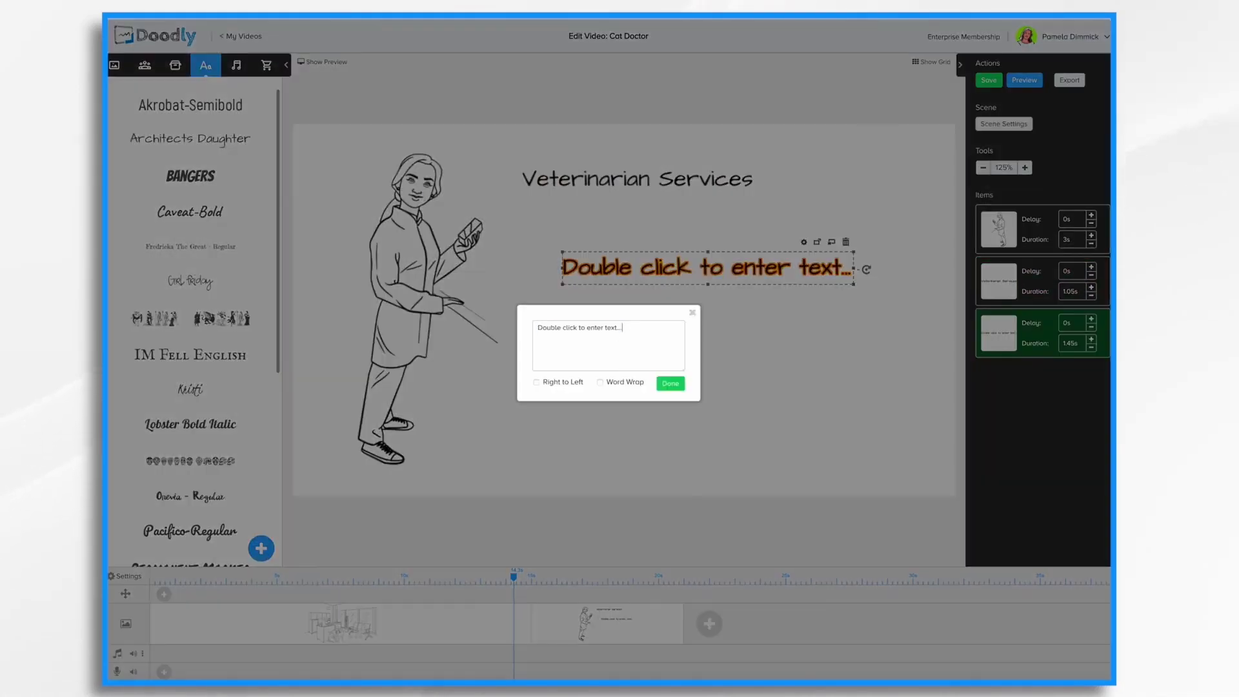
{"action": "type", "text": "Emergency Care"}
{"action": "left_click", "coordinate": [670, 383]}
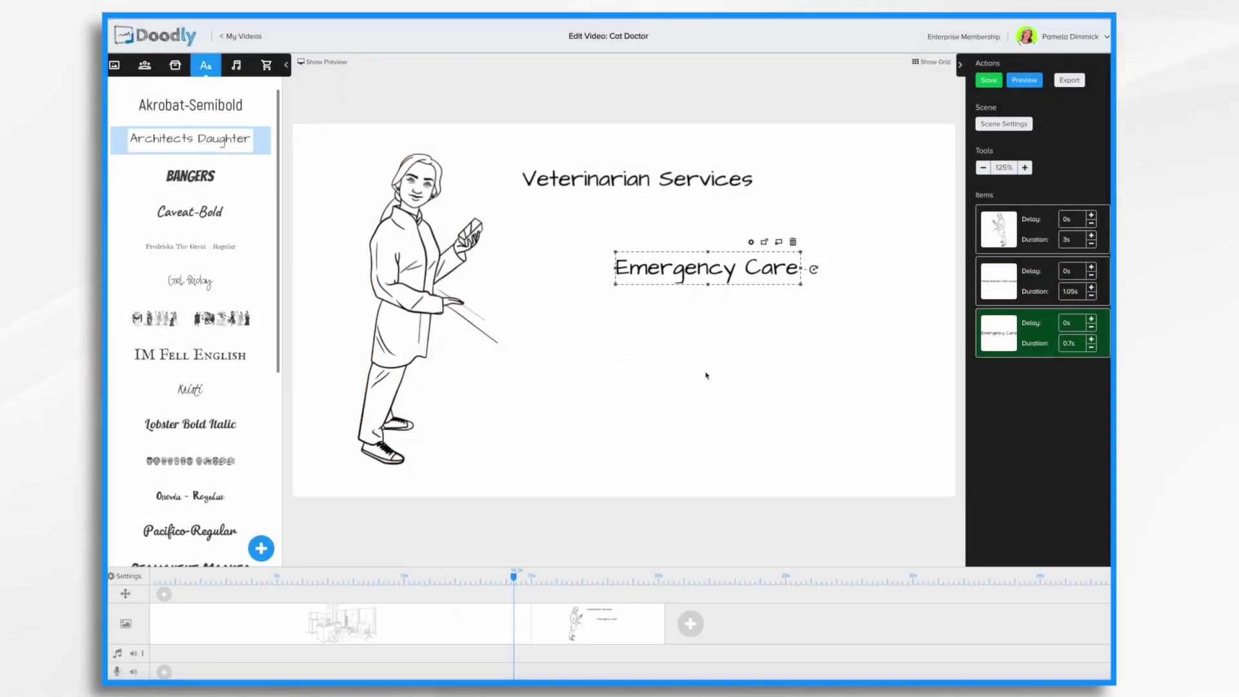
Add two more Architects Daughter text items reading 'Well Visits' and 'Vaccine Clinics'.
{"action": "left_click_drag", "start_coordinate": [190, 138], "coordinate": [710, 381]}
{"action": "double_click", "coordinate": [774, 381]}
{"action": "type", "text": "Well Visits"}
{"action": "left_click", "coordinate": [671, 384]}
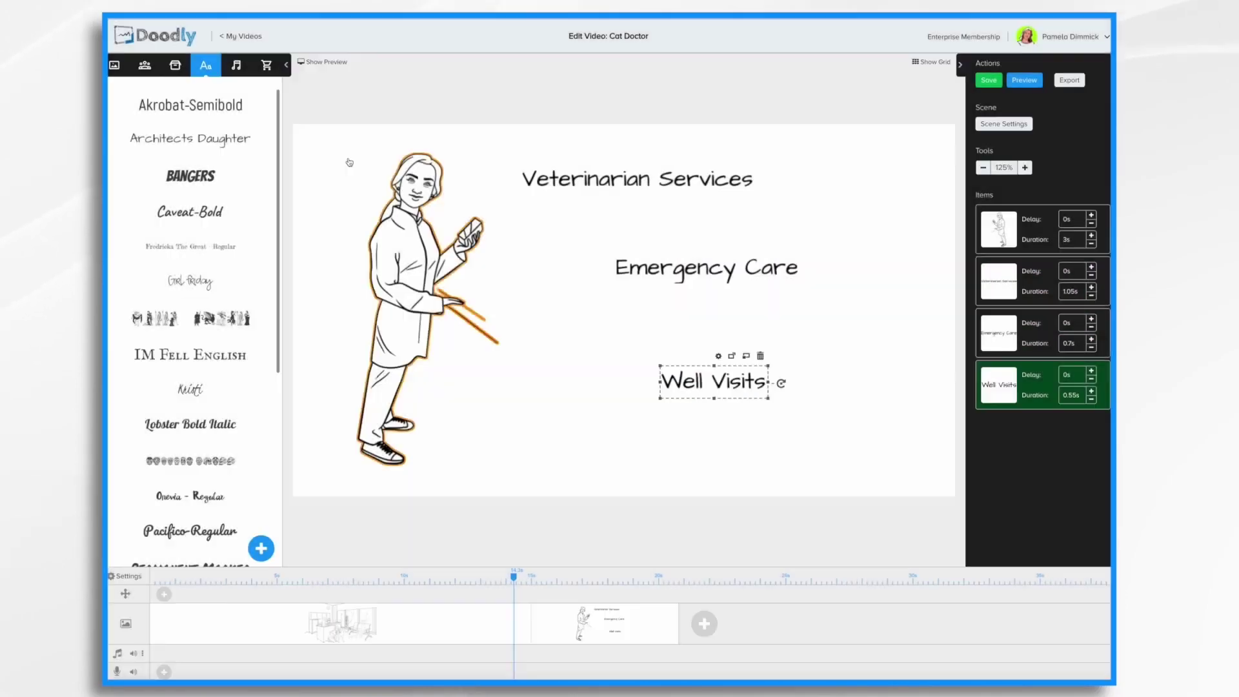
{"action": "left_click_drag", "start_coordinate": [191, 138], "coordinate": [729, 411]}
{"action": "double_click", "coordinate": [729, 411]}
{"action": "type", "text": "Vaccine Clinic"}
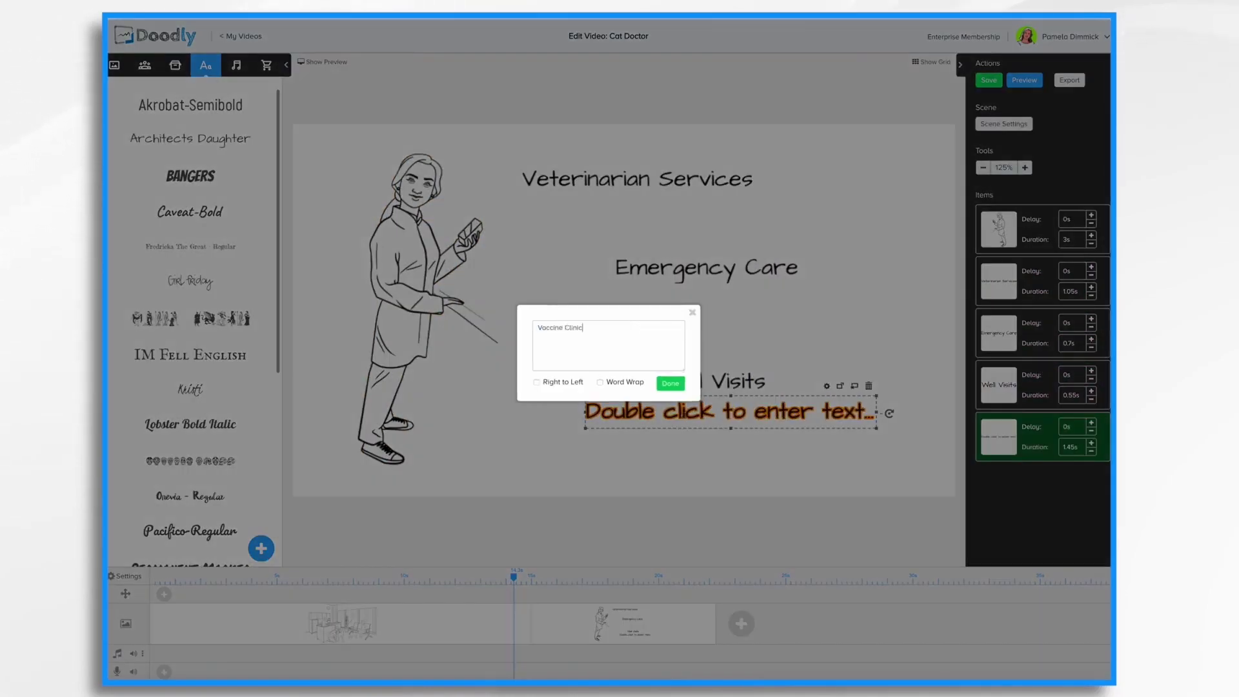
{"action": "type", "text": "s"}
{"action": "left_click", "coordinate": [671, 383]}
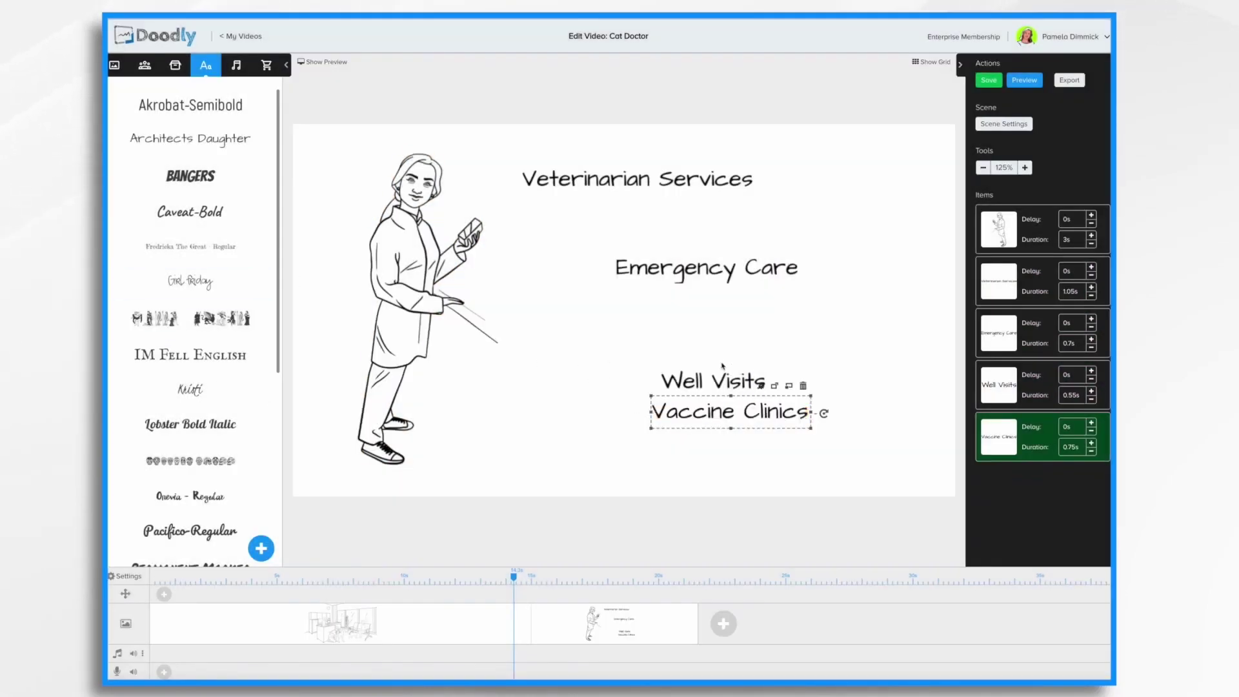
Enlarge the Veterinarian Services title, set its colour to red, and move Emergency Care beneath it.
{"action": "left_click", "coordinate": [705, 187]}
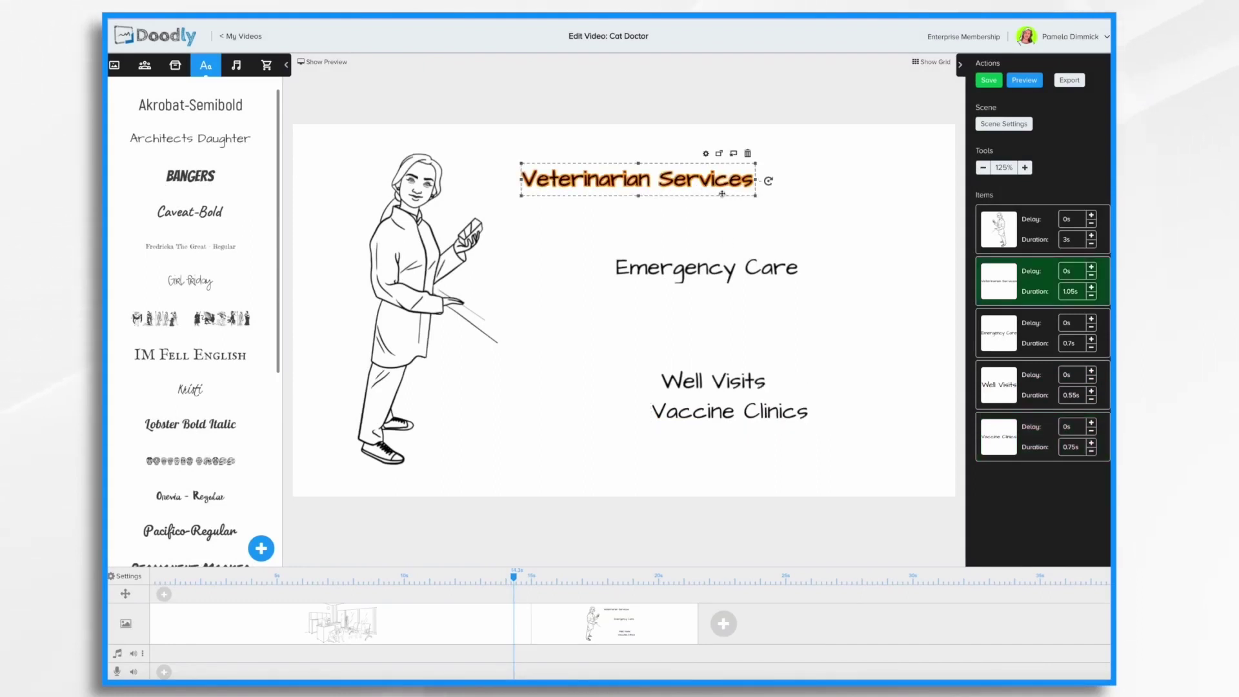
{"action": "left_click_drag", "start_coordinate": [755, 197], "coordinate": [865, 230]}
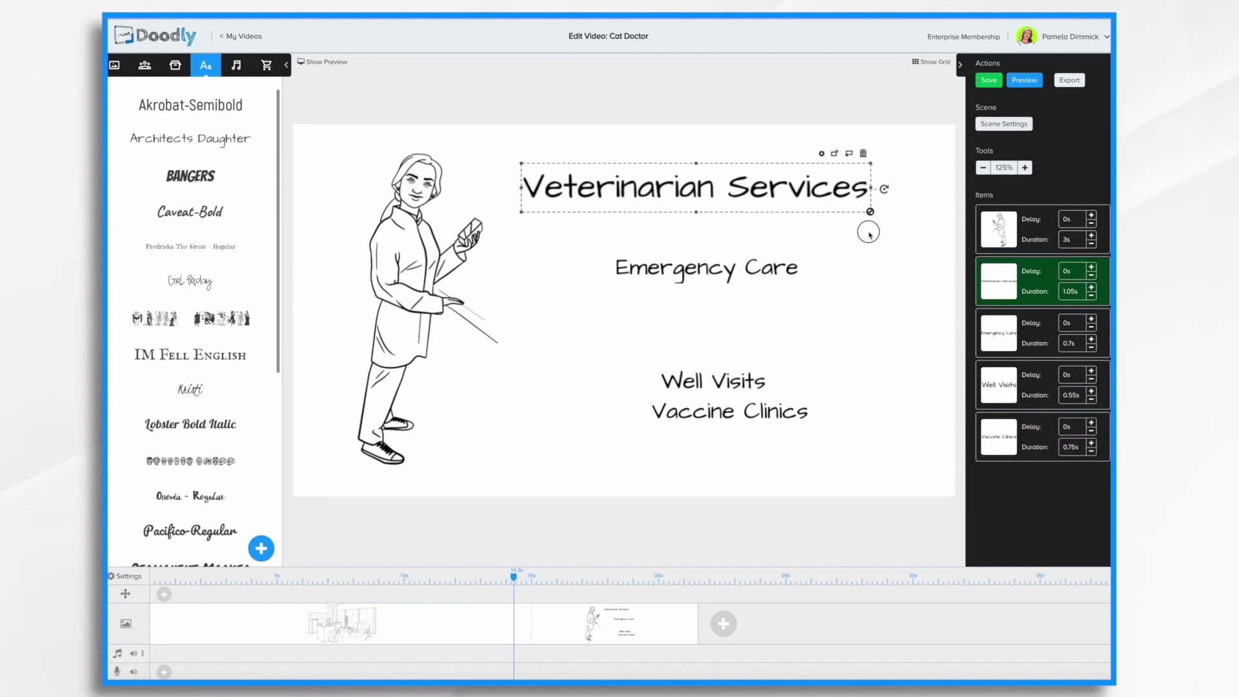
{"action": "left_click", "coordinate": [824, 154]}
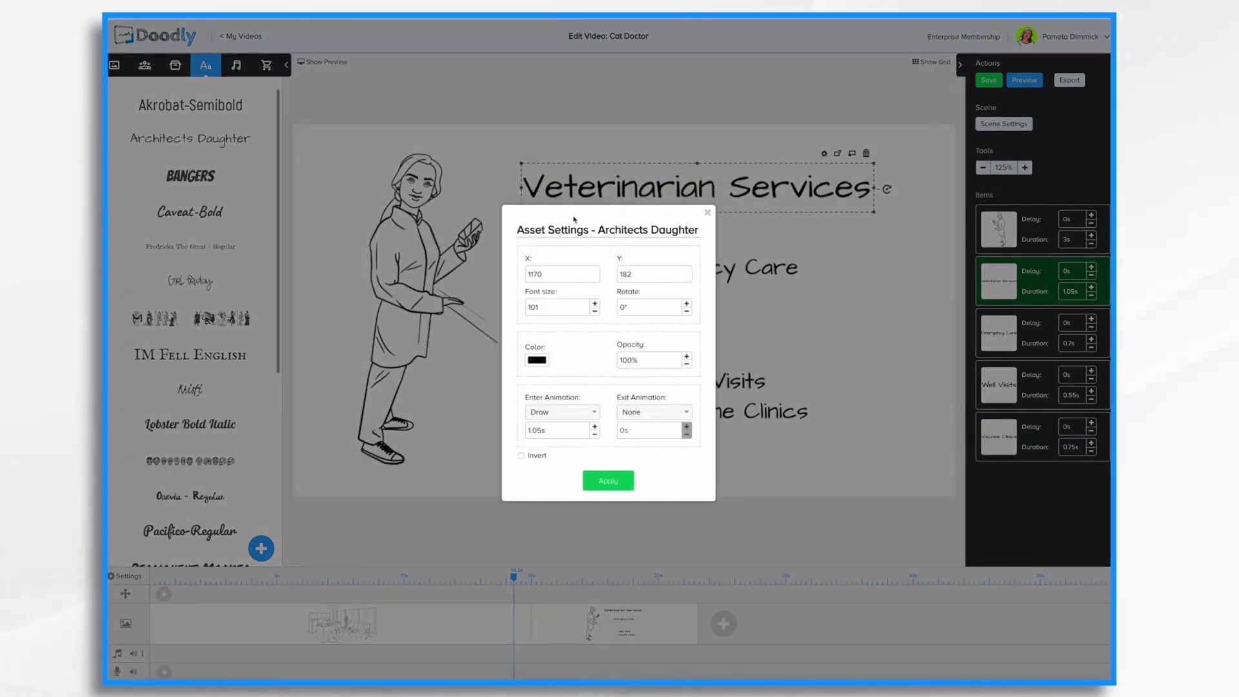
{"action": "left_click", "coordinate": [535, 360]}
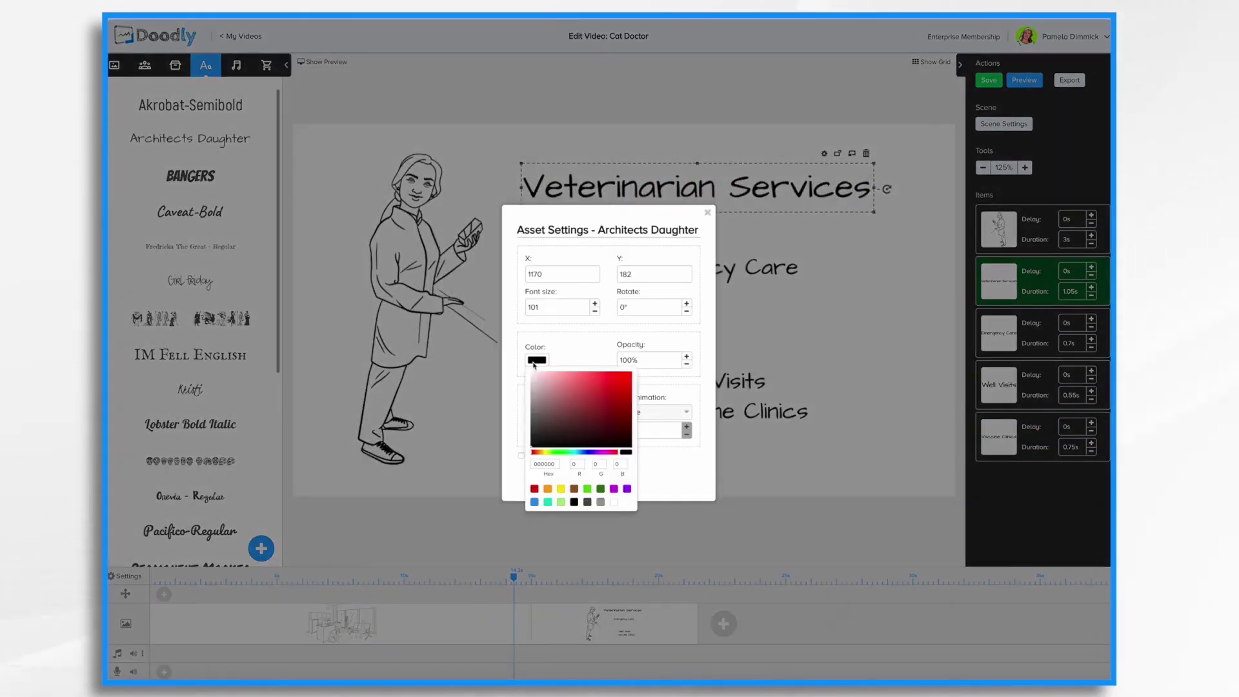
{"action": "left_click", "coordinate": [534, 489]}
{"action": "left_click", "coordinate": [660, 471]}
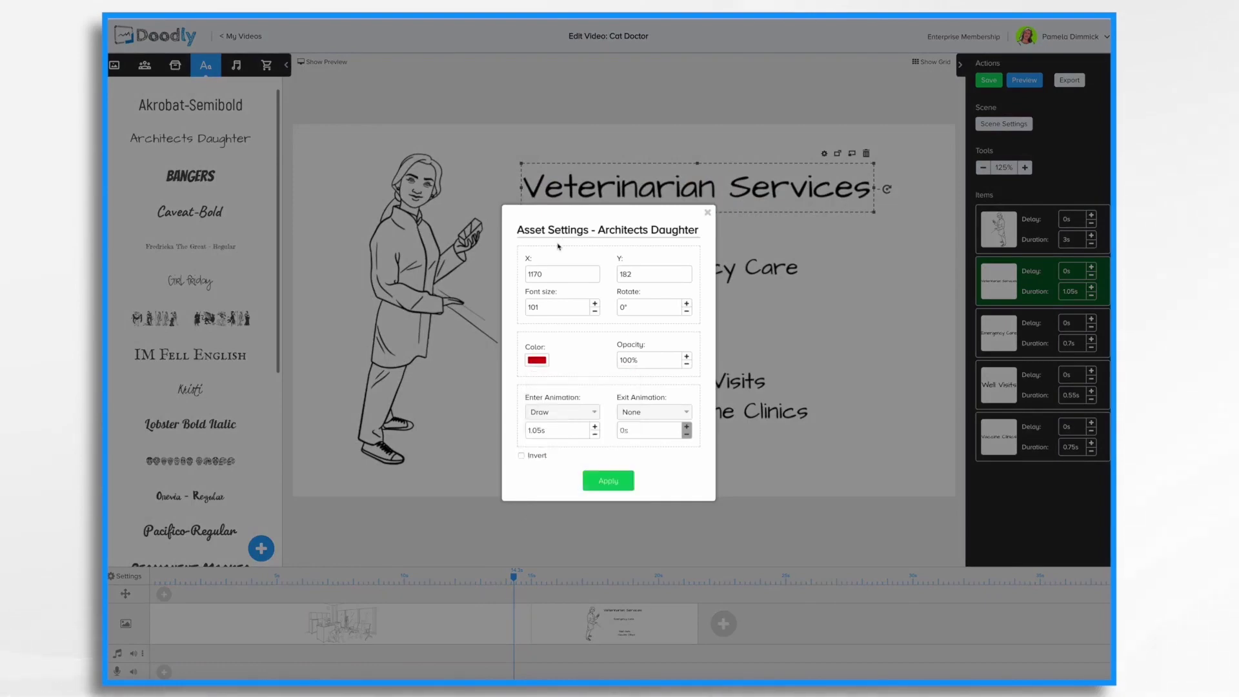
{"action": "left_click", "coordinate": [610, 480]}
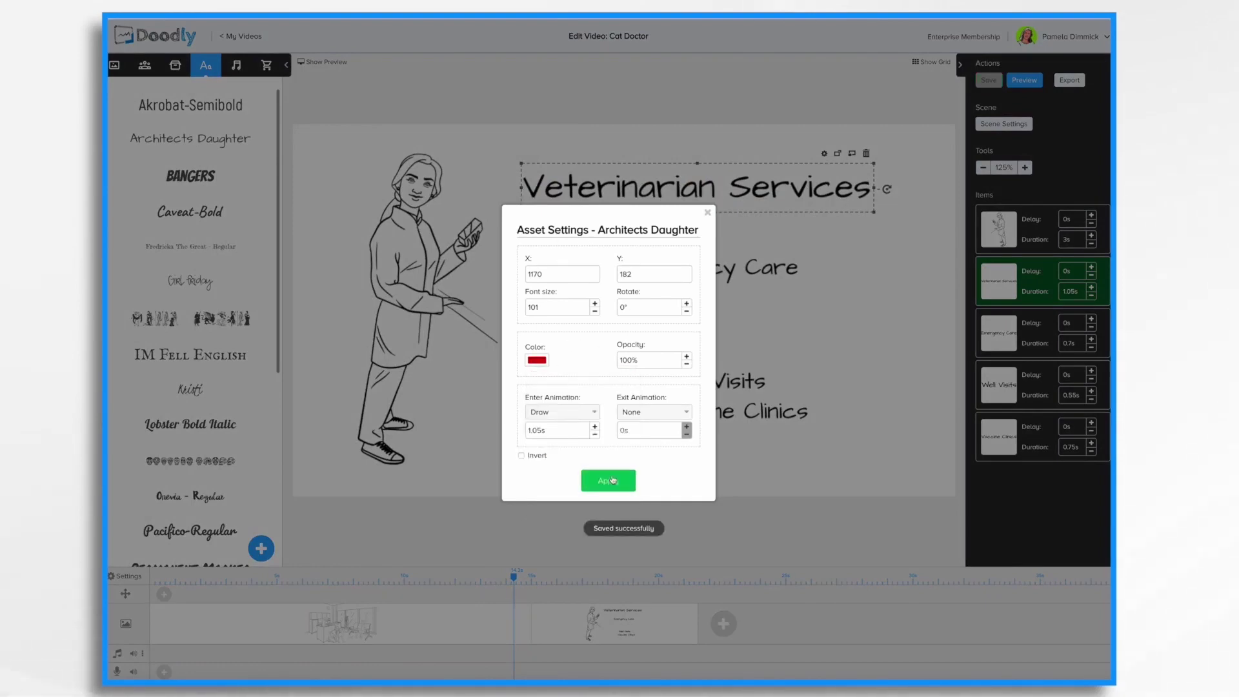
{"action": "left_click_drag", "start_coordinate": [712, 274], "coordinate": [683, 223]}
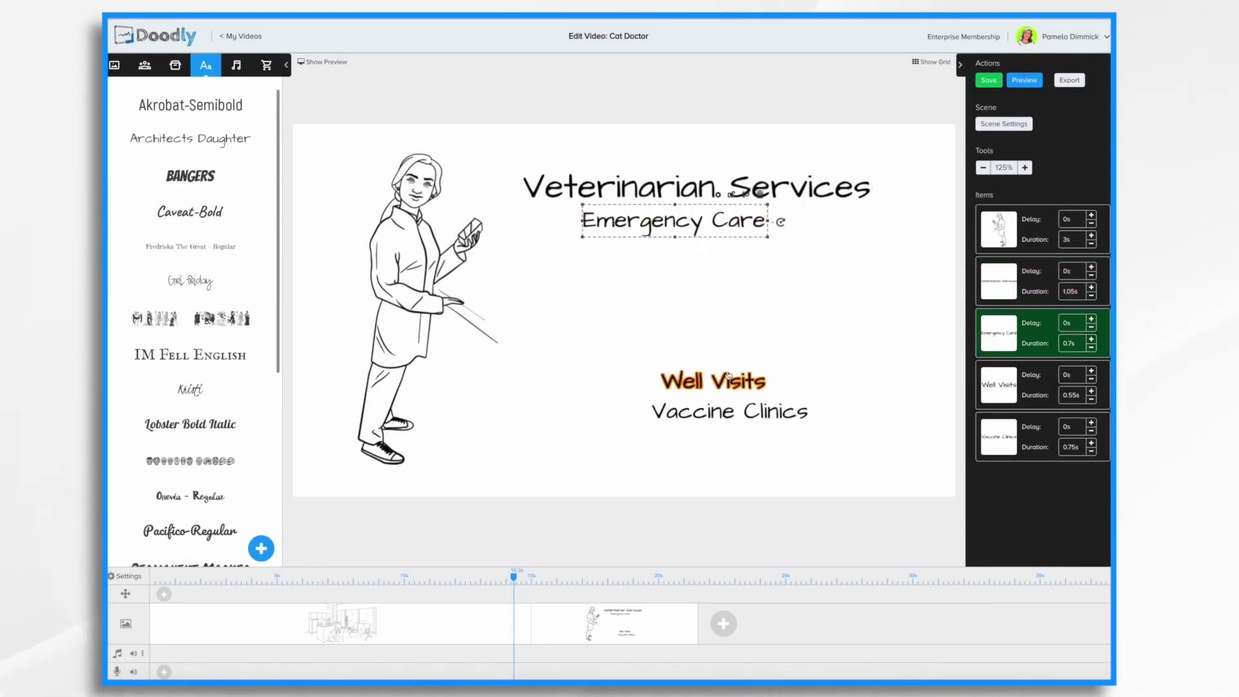
Stack Well Visits and Vaccine Clinics neatly beneath Emergency Care, aligned with the grid.
{"action": "left_click_drag", "start_coordinate": [722, 371], "coordinate": [655, 241]}
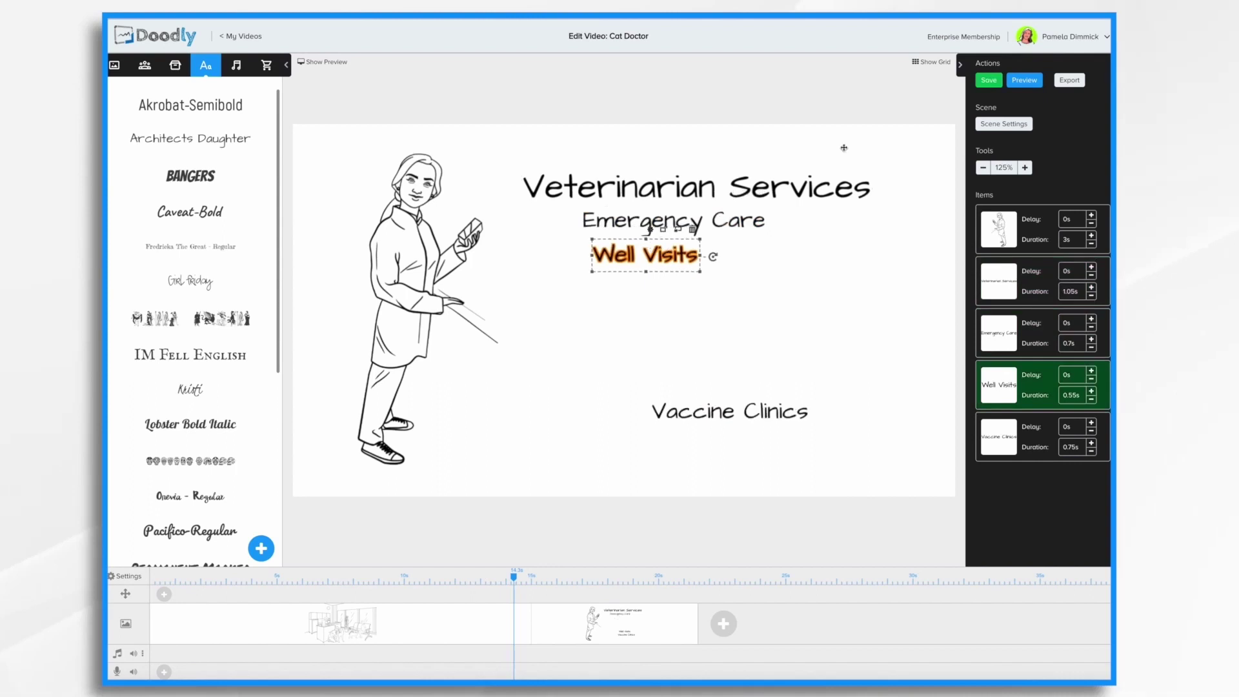
{"action": "left_click", "coordinate": [932, 63]}
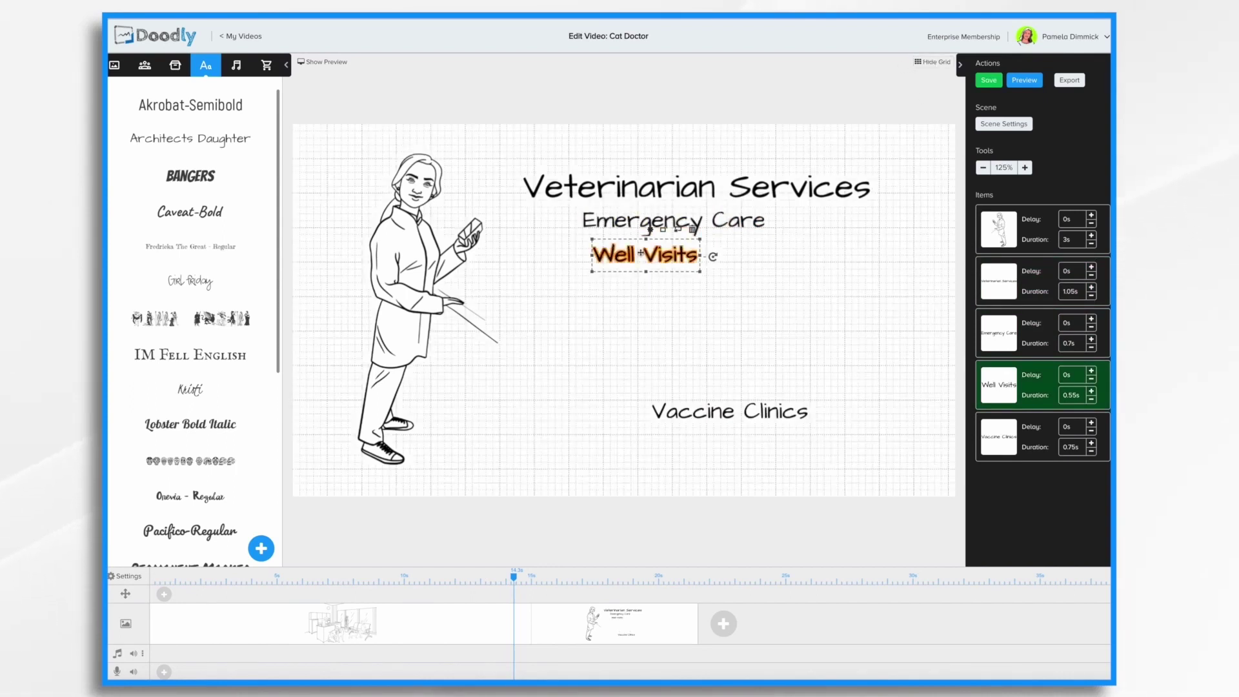
{"action": "left_click_drag", "start_coordinate": [641, 252], "coordinate": [631, 252]}
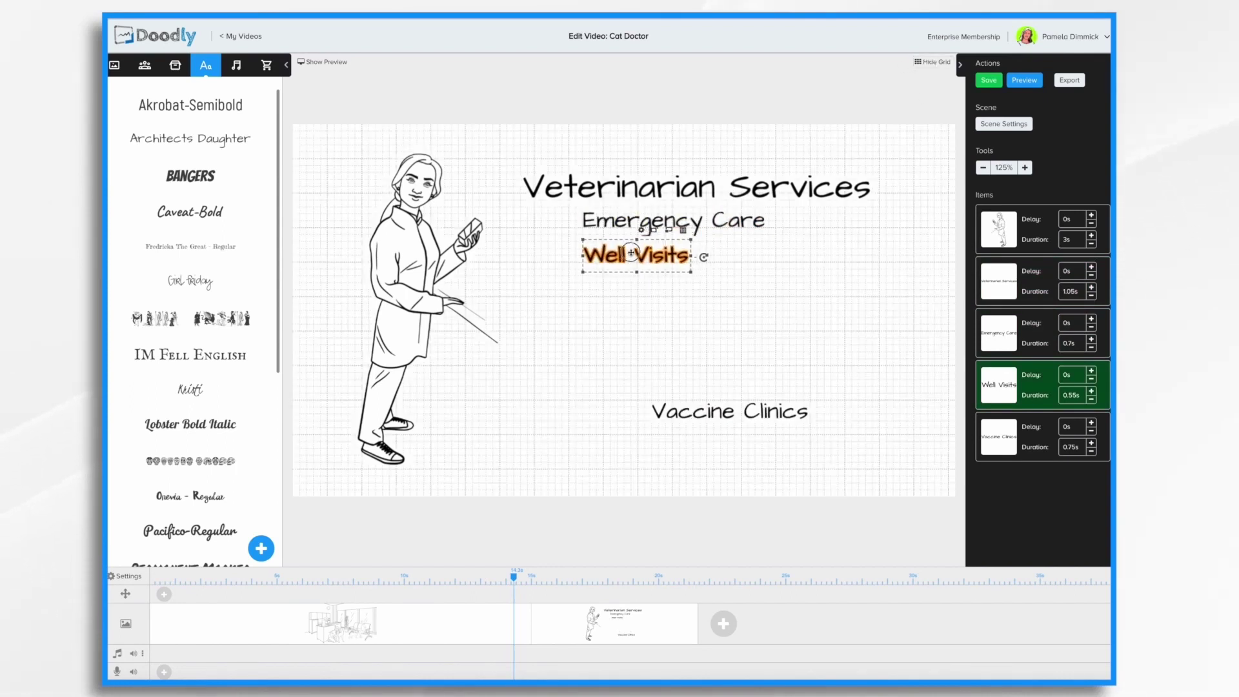
{"action": "left_click", "coordinate": [621, 221]}
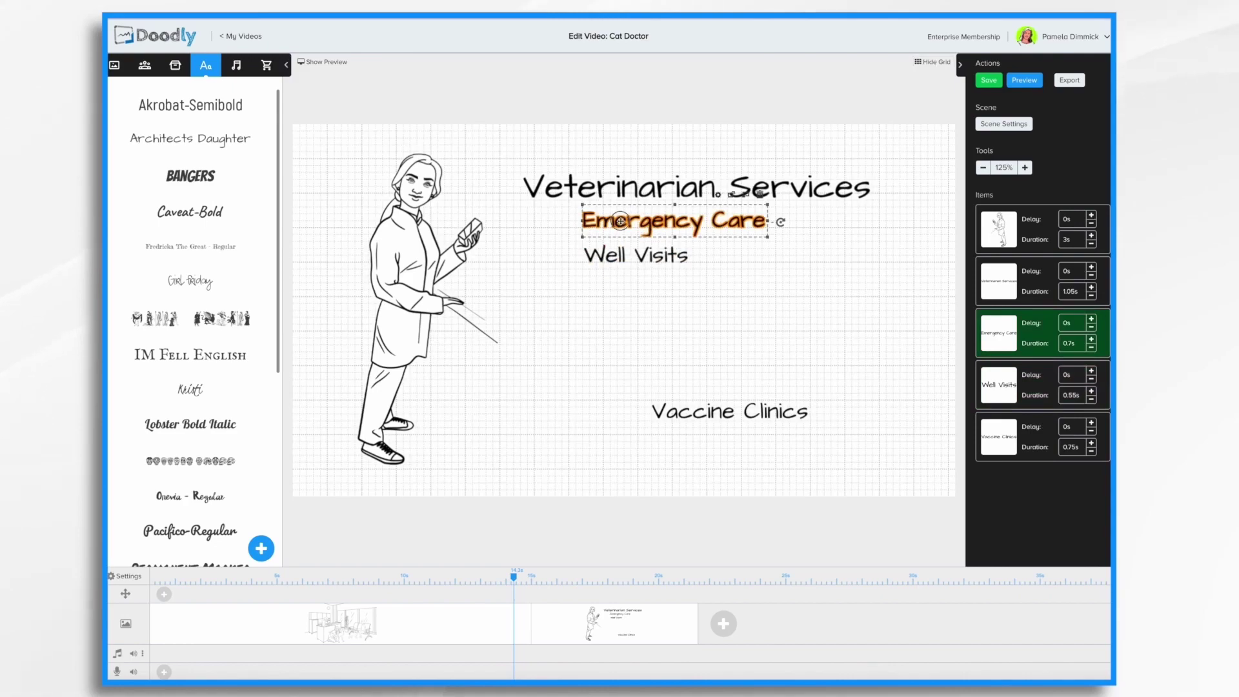
{"action": "left_click_drag", "start_coordinate": [718, 413], "coordinate": [651, 287]}
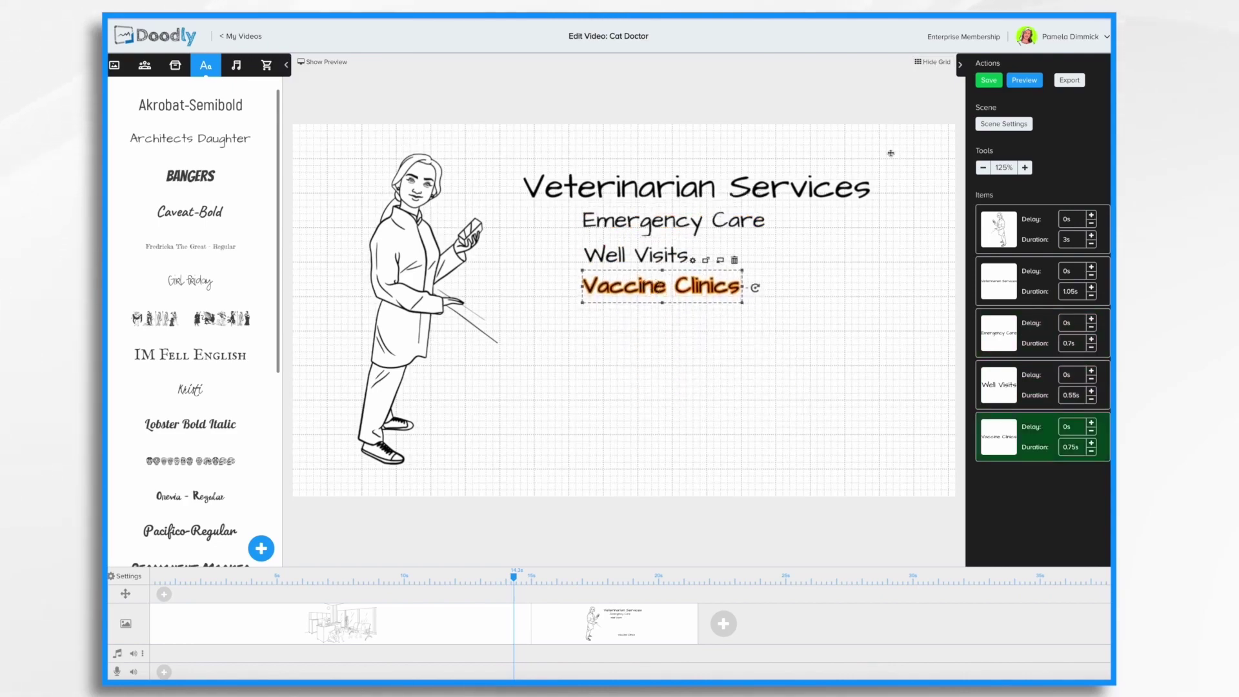
{"action": "double_click", "coordinate": [661, 285]}
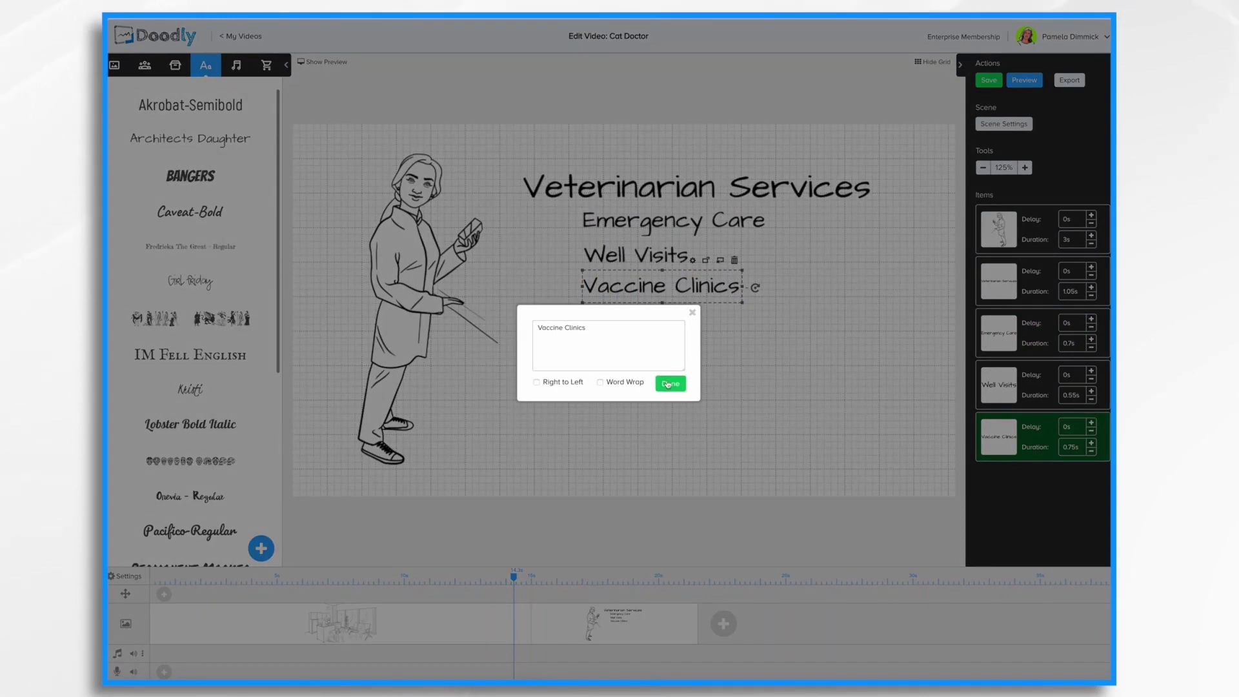
{"action": "left_click", "coordinate": [670, 384]}
{"action": "left_click", "coordinate": [934, 63]}
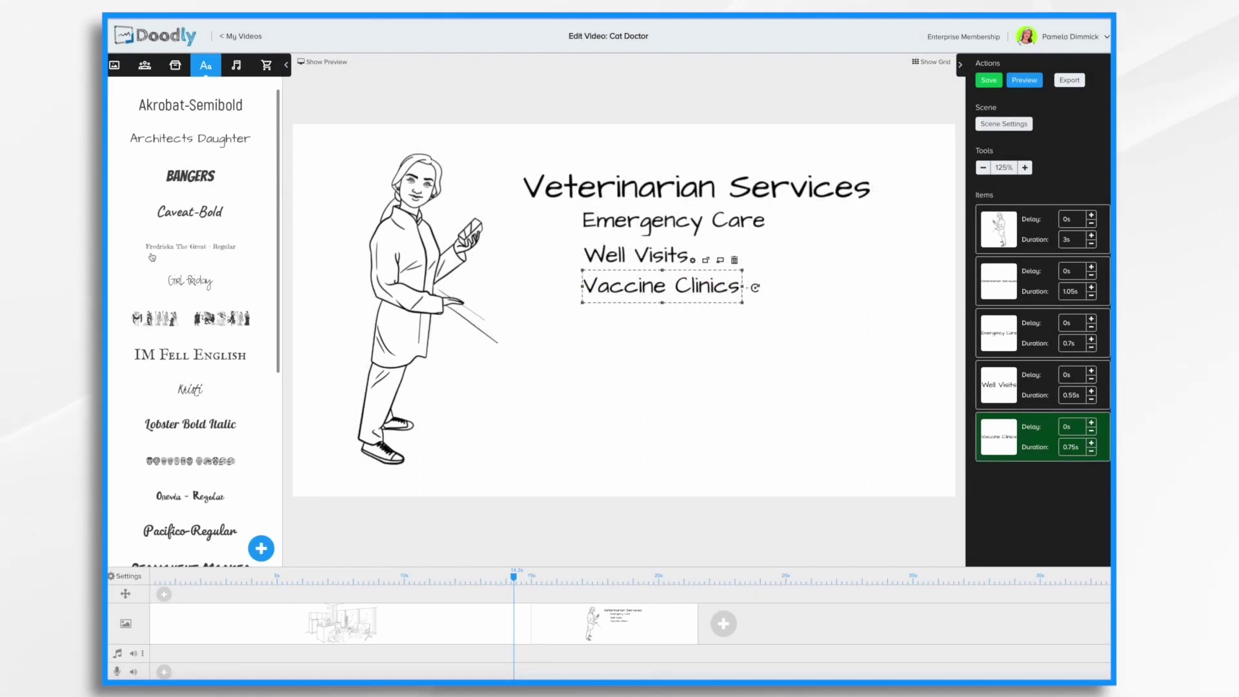
Place the cat prop at the scene's right and the 'dog' prop below the services list.
{"action": "left_click", "coordinate": [175, 65]}
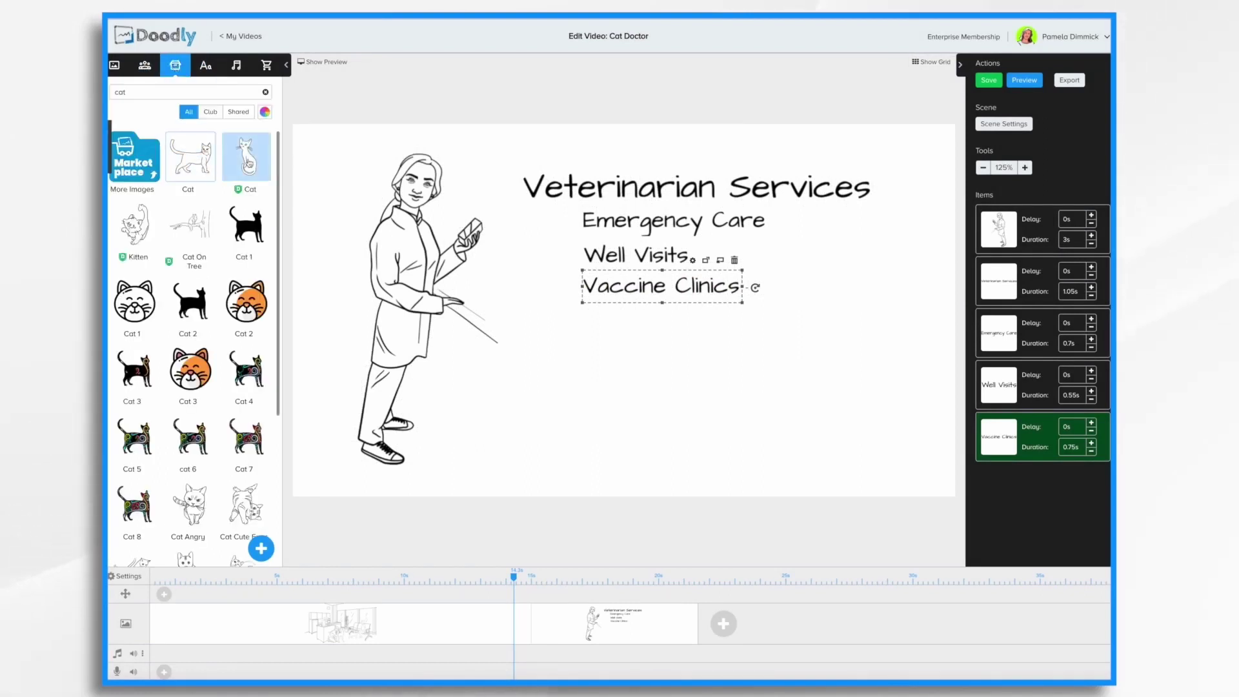
{"action": "left_click_drag", "start_coordinate": [248, 163], "coordinate": [865, 356]}
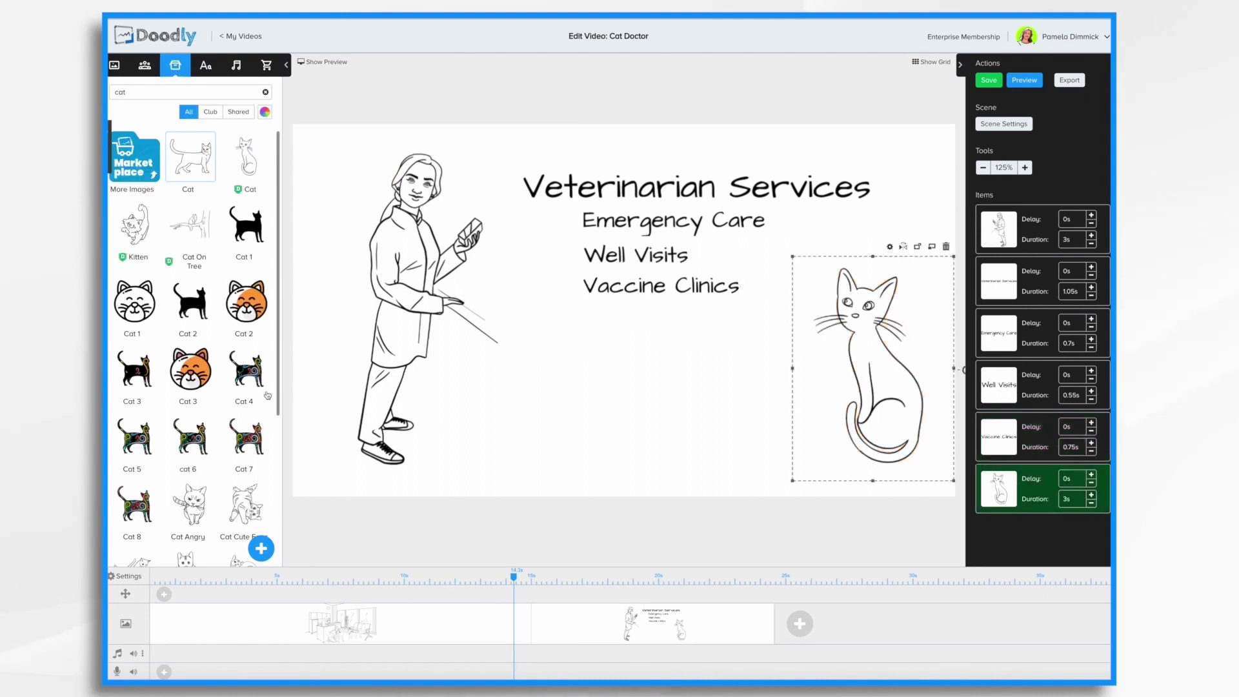
{"action": "double_click", "coordinate": [120, 92]}
{"action": "type", "text": "dog"}
{"action": "left_click_drag", "start_coordinate": [191, 158], "coordinate": [573, 369]}
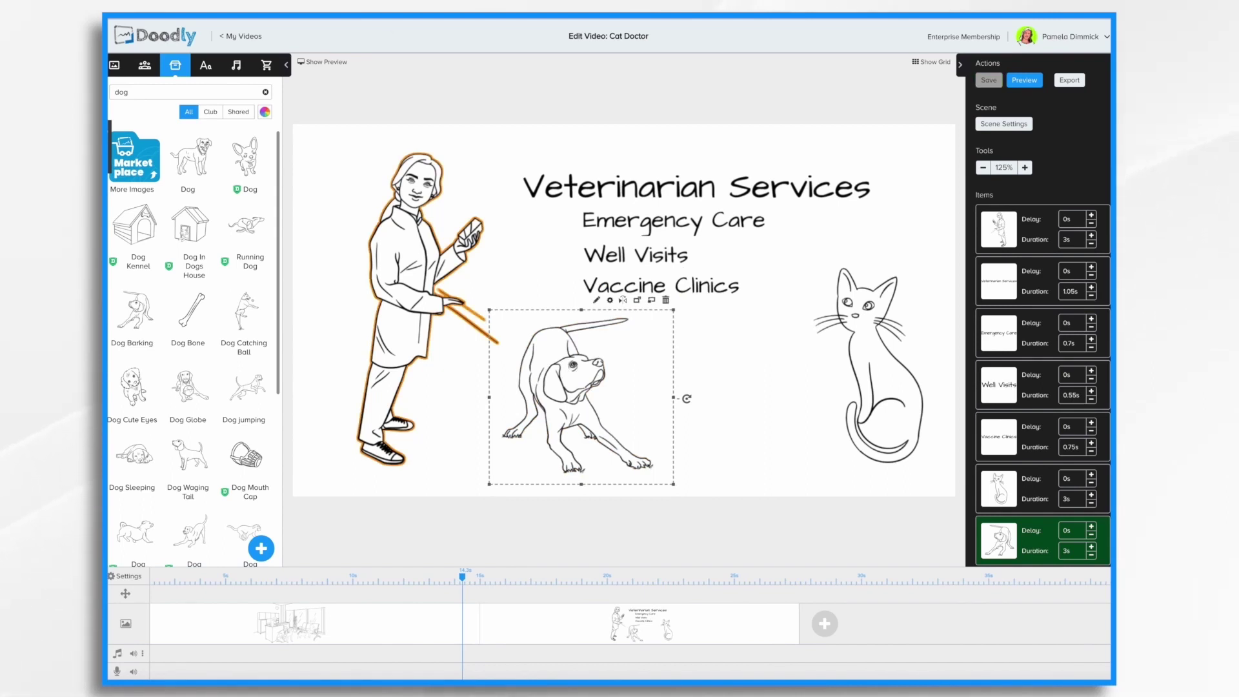
Upload Dummy Voiceover.mp3 into the sound library as a new sound.
{"action": "left_click", "coordinate": [236, 67]}
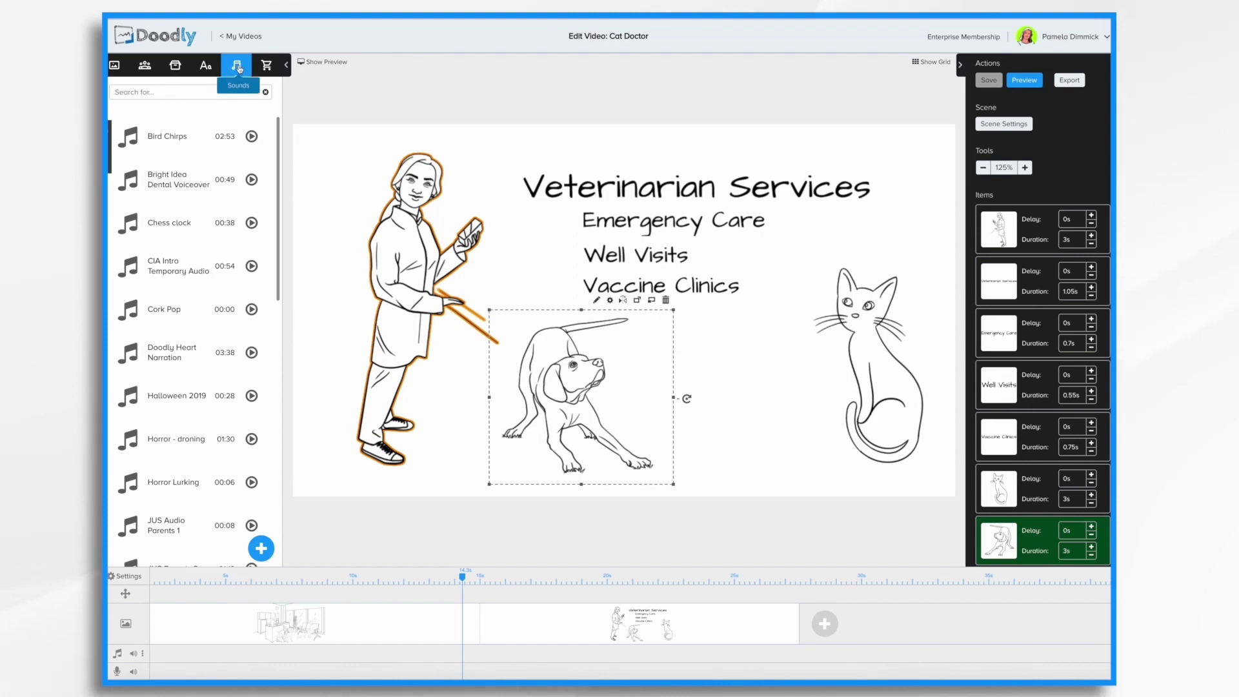
{"action": "left_click", "coordinate": [262, 549]}
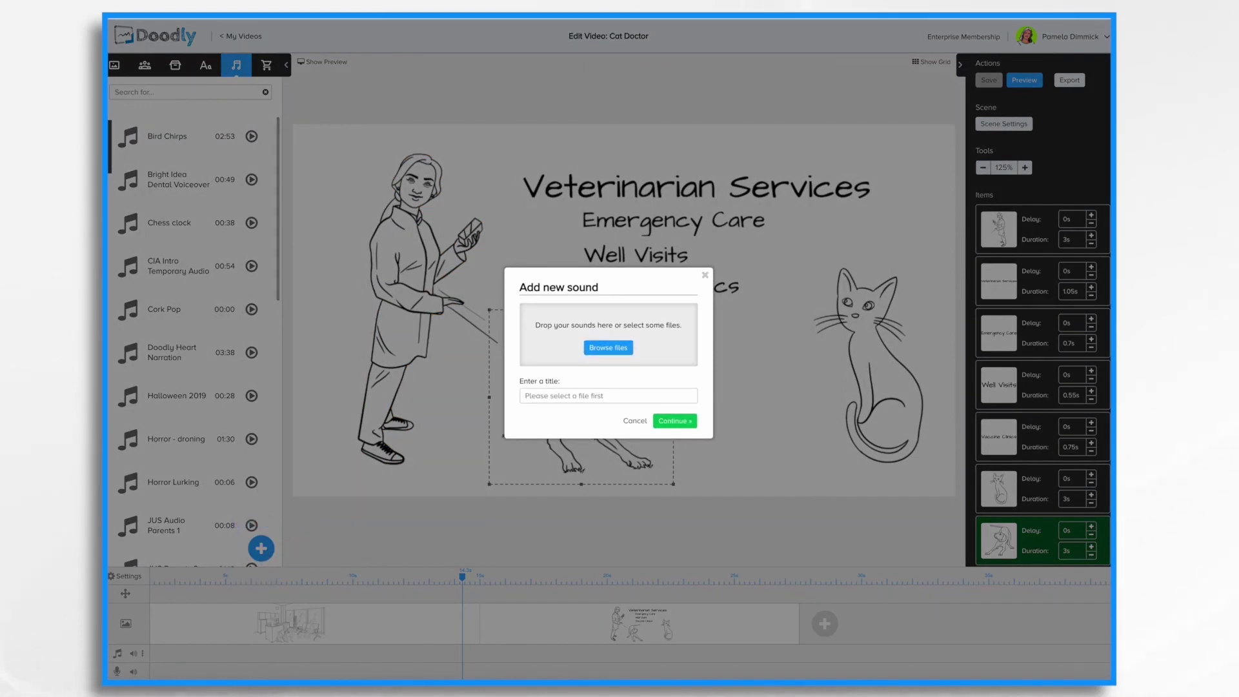
{"action": "left_click_drag", "start_coordinate": [1002, 188], "coordinate": [625, 341]}
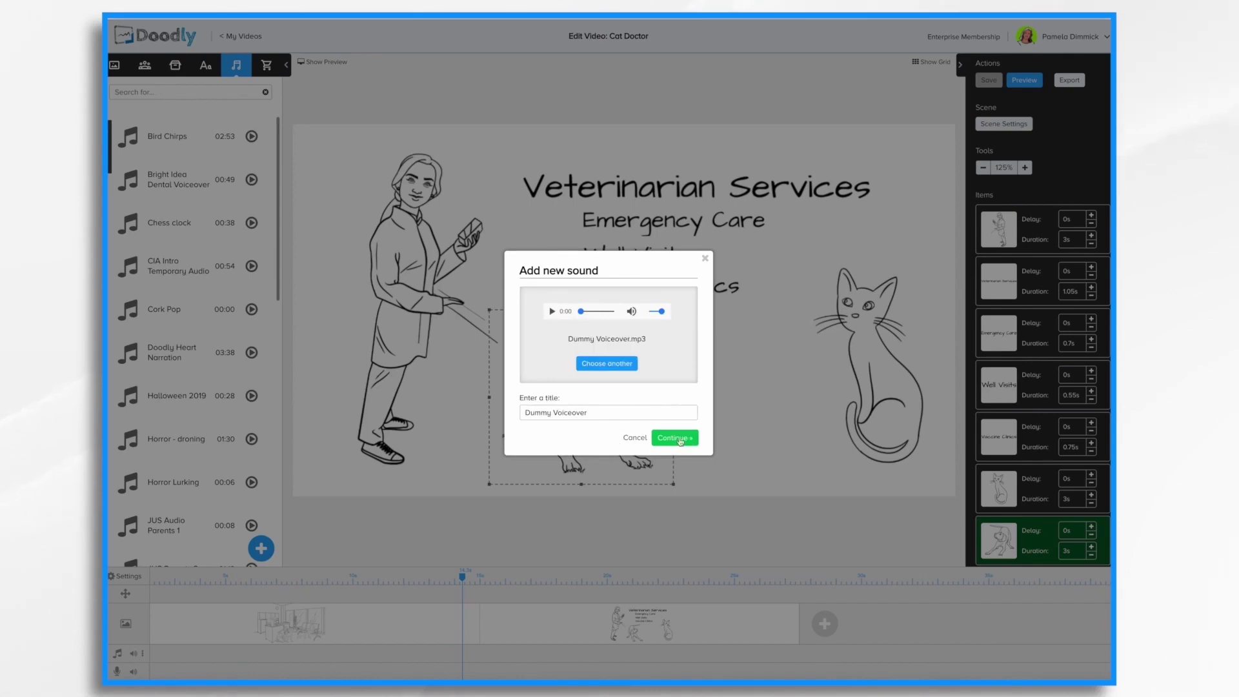
{"action": "left_click", "coordinate": [680, 442]}
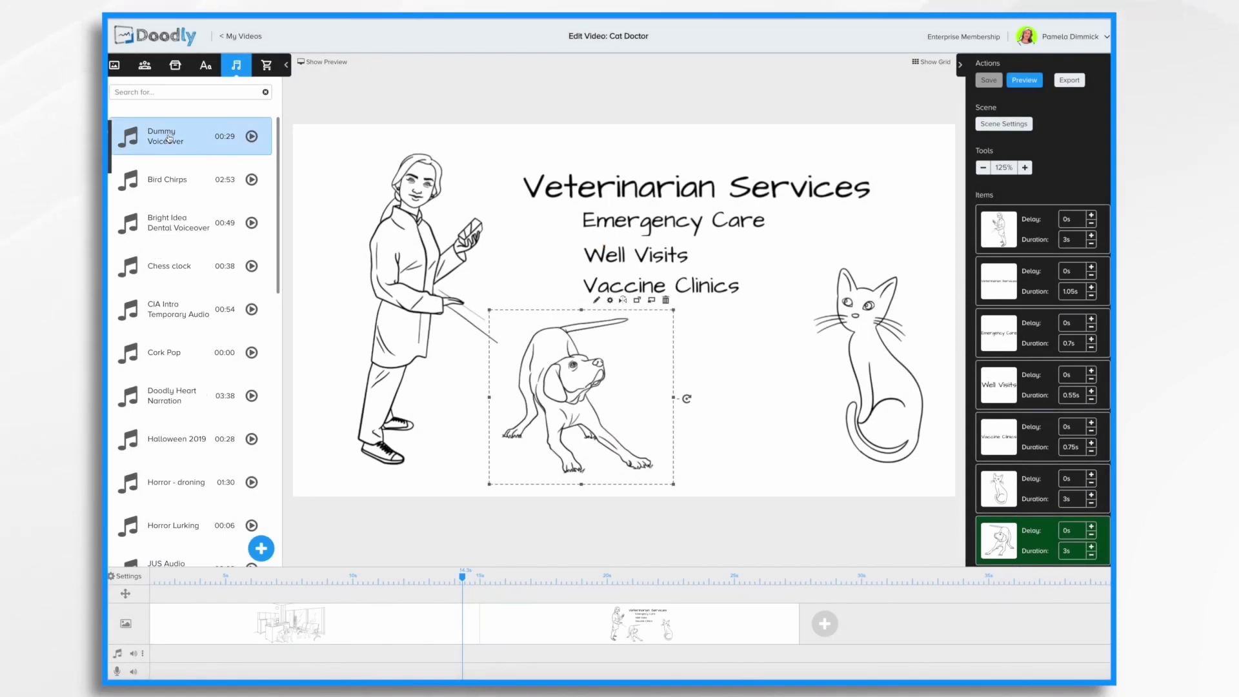
Add Dummy Voiceover to the voice track, trim its end, and start it at the timeline's beginning.
{"action": "left_click_drag", "start_coordinate": [169, 137], "coordinate": [213, 675]}
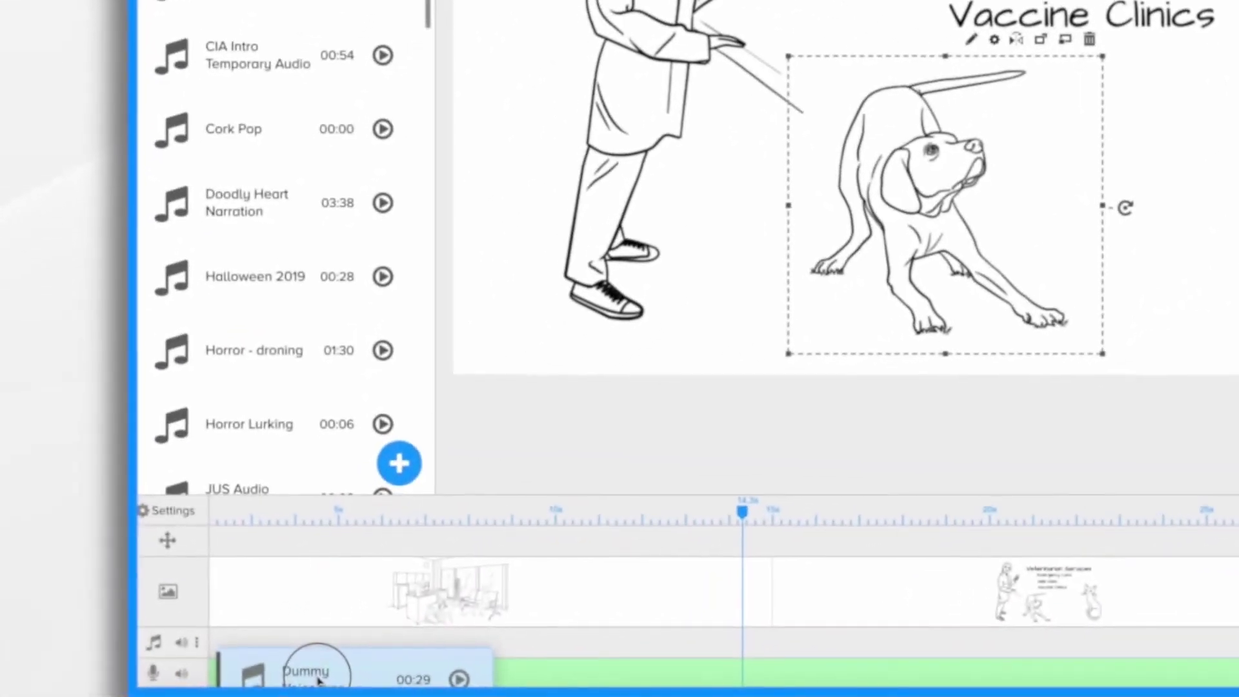
{"action": "left_click_drag", "start_coordinate": [317, 681], "coordinate": [319, 682]}
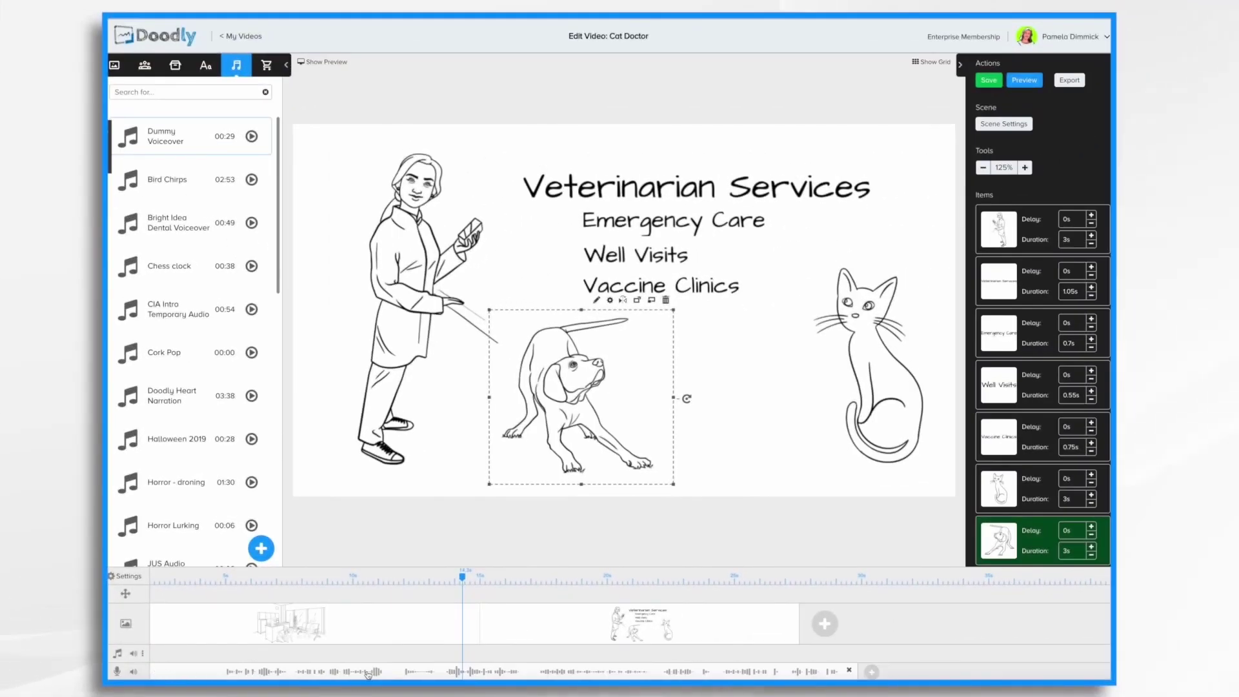
{"action": "mouse_move", "coordinate": [342, 673]}
{"action": "left_mouse_down"}
{"action": "mouse_move", "coordinate": [355, 670]}
{"action": "mouse_move", "coordinate": [334, 671]}
{"action": "left_mouse_up"}
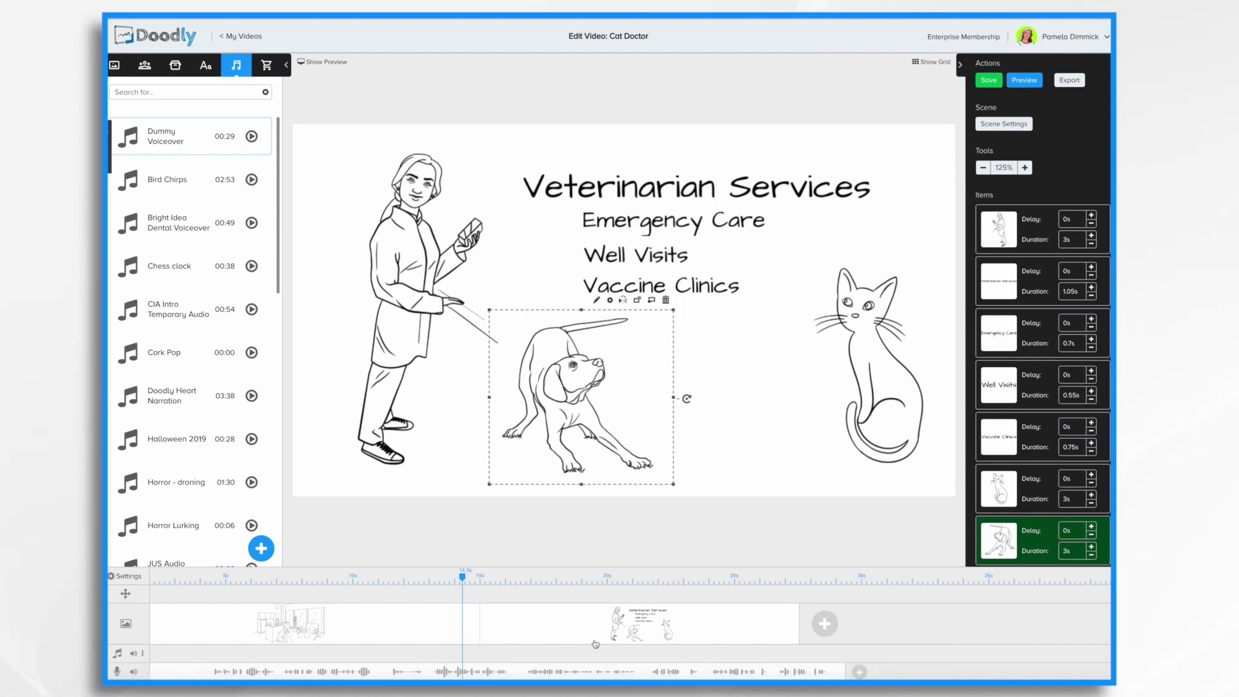
{"action": "left_click_drag", "start_coordinate": [589, 671], "coordinate": [619, 672]}
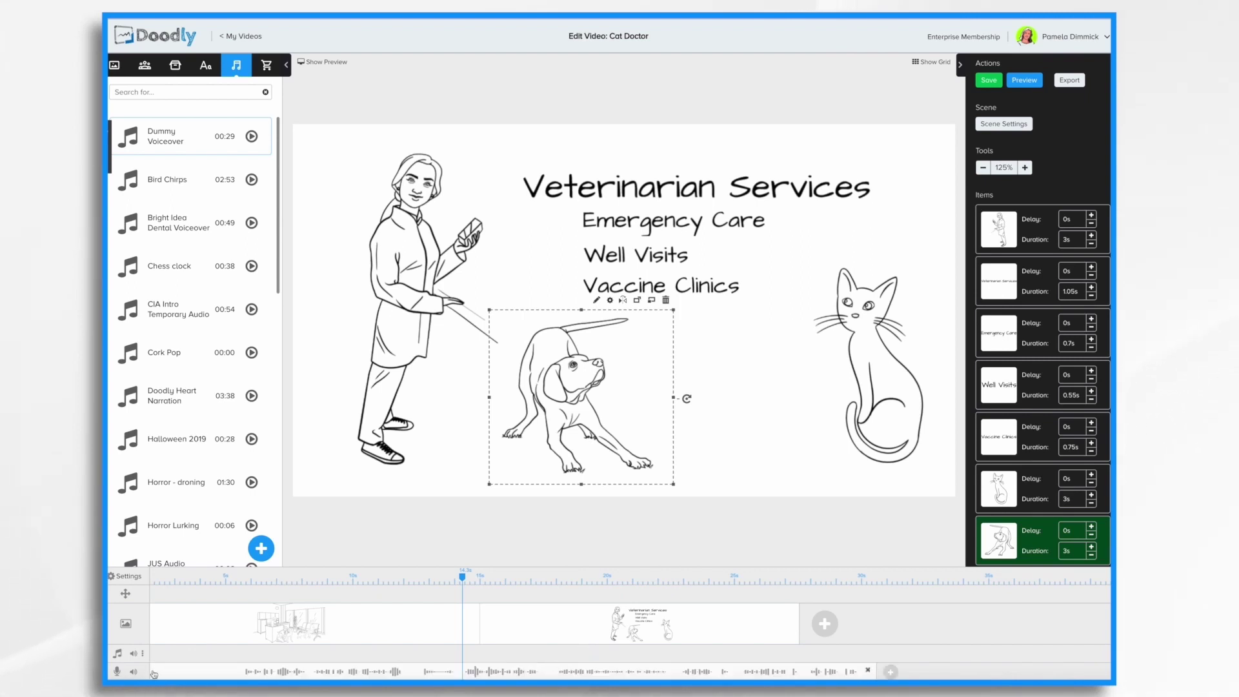
{"action": "left_click_drag", "start_coordinate": [152, 674], "coordinate": [178, 673]}
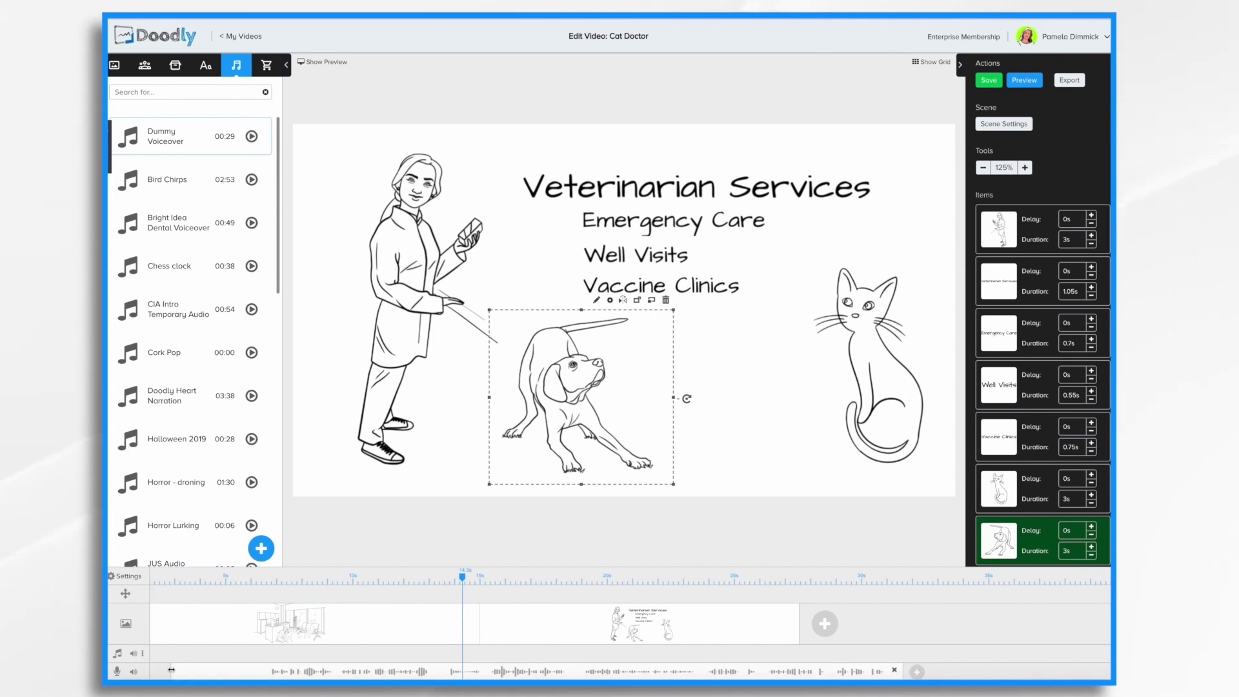
{"action": "left_click_drag", "start_coordinate": [171, 670], "coordinate": [217, 668]}
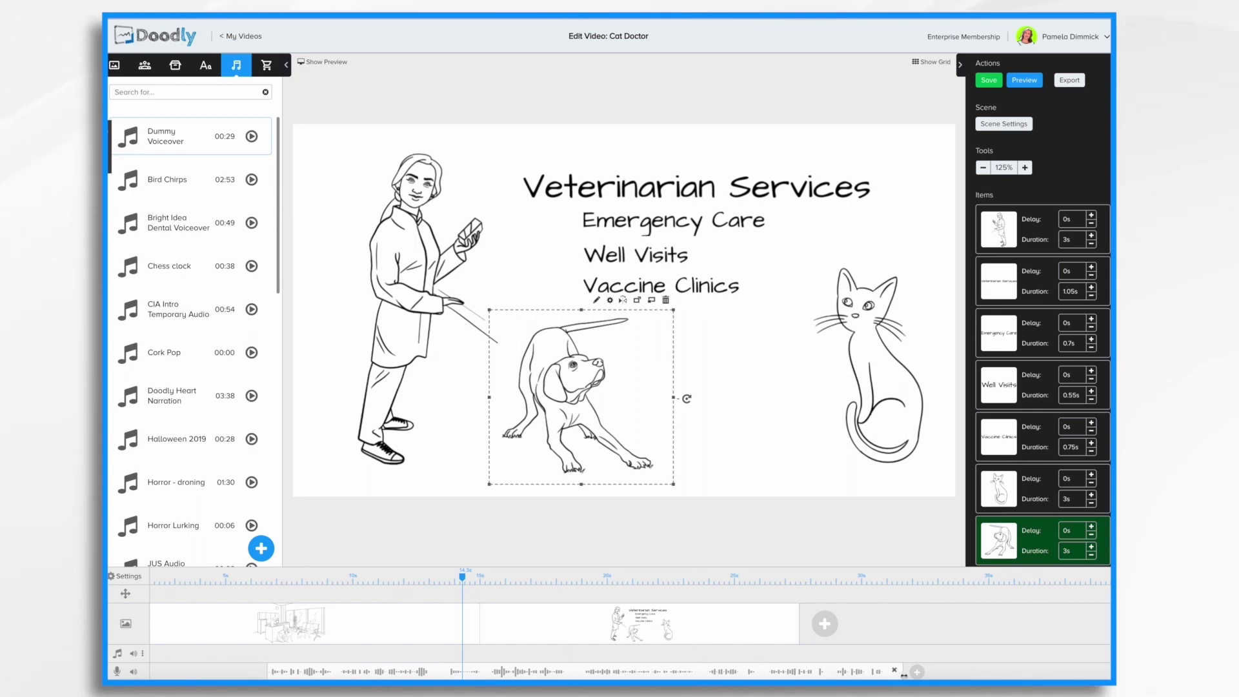
{"action": "left_click_drag", "start_coordinate": [905, 674], "coordinate": [888, 673]}
{"action": "left_click_drag", "start_coordinate": [610, 673], "coordinate": [511, 671]}
{"action": "left_click_drag", "start_coordinate": [462, 577], "coordinate": [311, 577]}
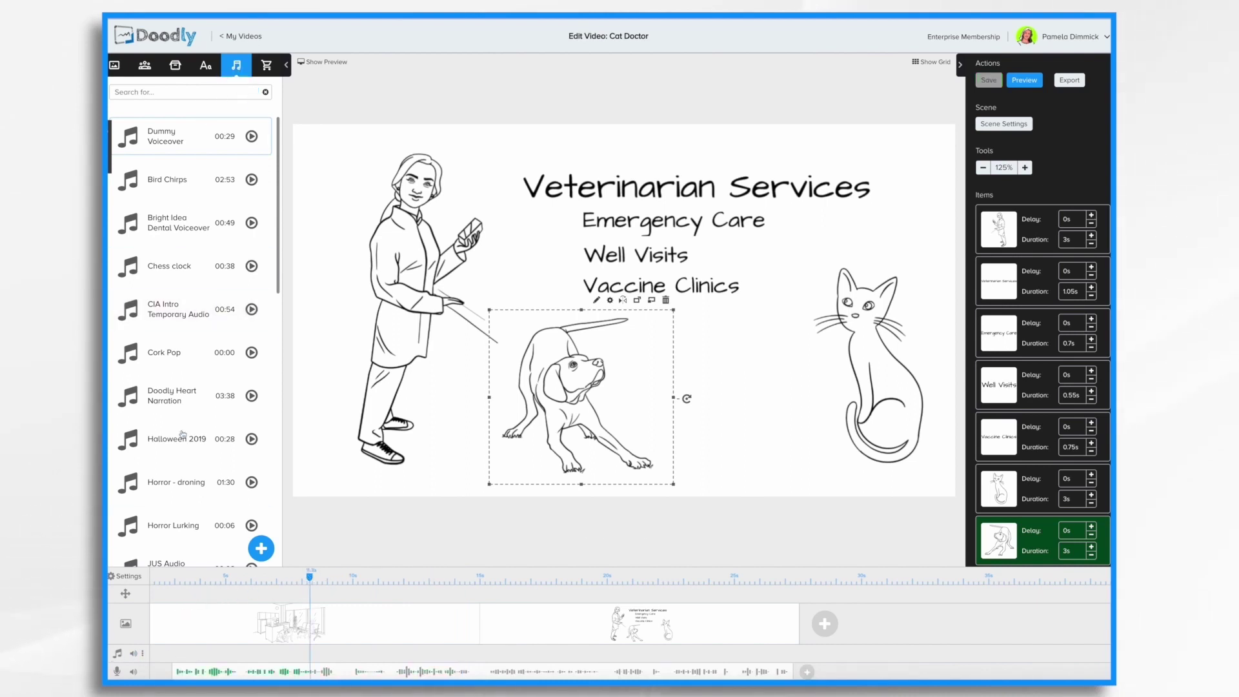
Filter the sound library to the Music category.
{"action": "scroll", "coordinate": [218, 378], "scroll_direction": "down", "scroll_amount": 10}
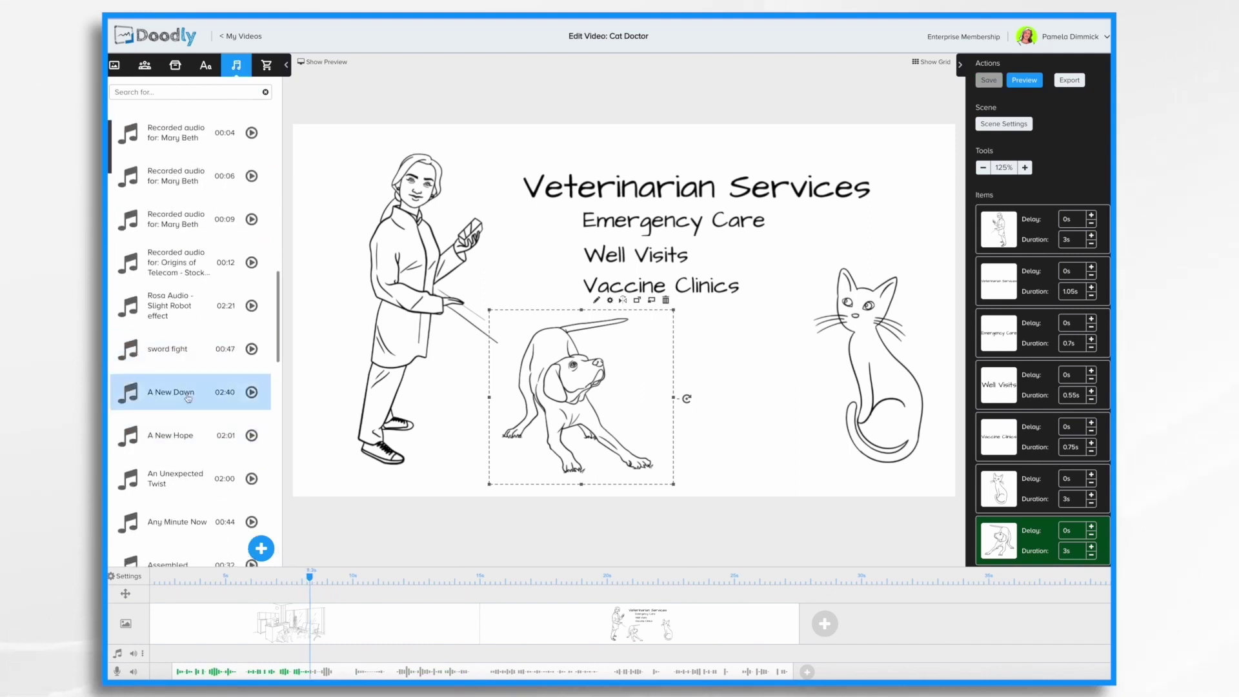
{"action": "scroll", "coordinate": [193, 491], "scroll_direction": "down", "scroll_amount": 5}
{"action": "scroll", "coordinate": [192, 505], "scroll_direction": "down", "scroll_amount": 5}
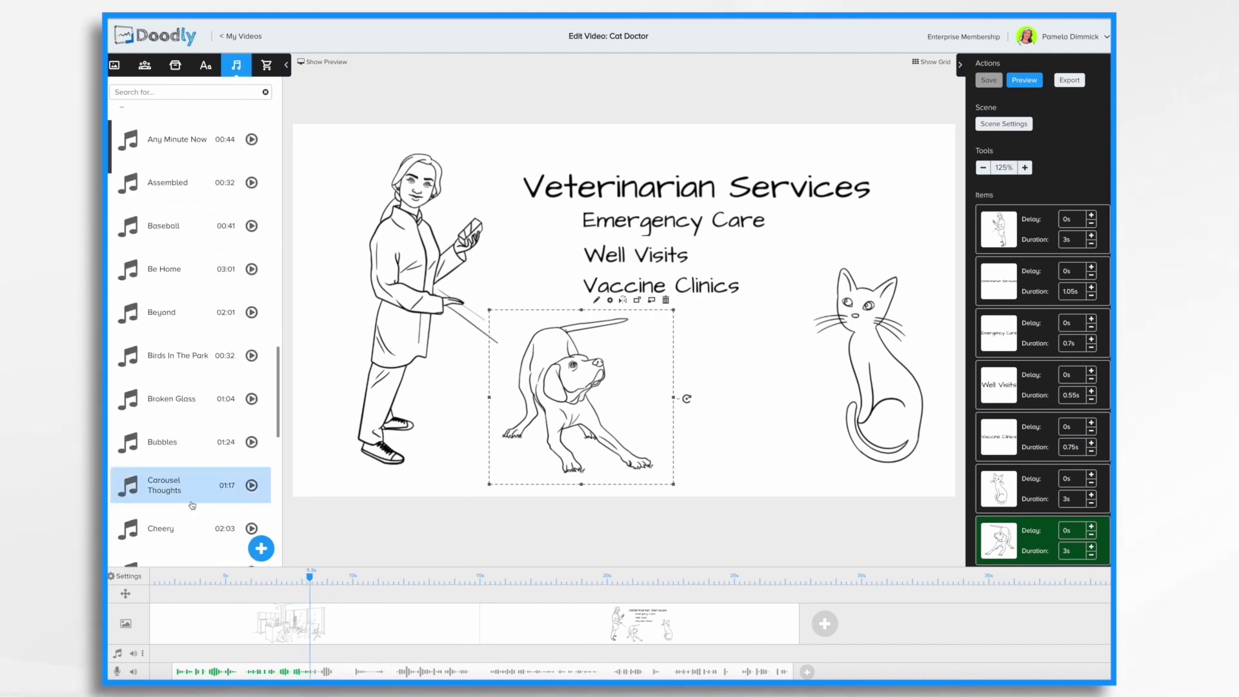
{"action": "scroll", "coordinate": [192, 505], "scroll_direction": "down", "scroll_amount": 1}
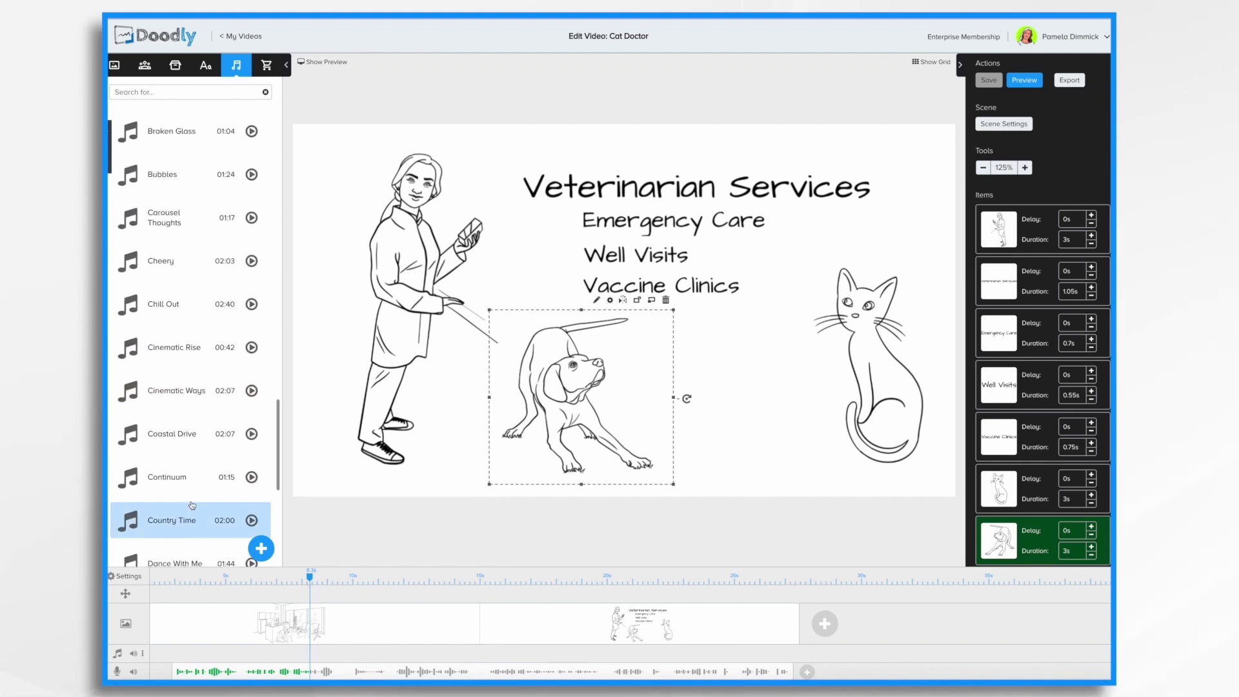
{"action": "scroll", "coordinate": [192, 504], "scroll_direction": "down", "scroll_amount": 5}
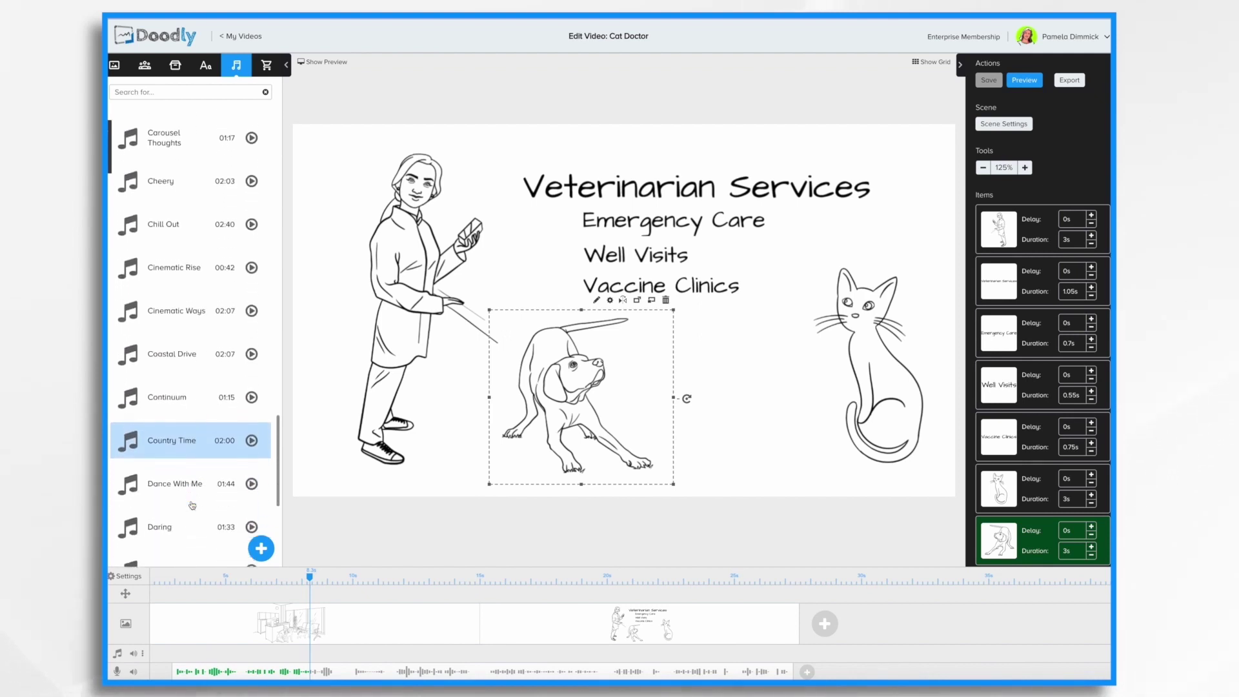
{"action": "scroll", "coordinate": [192, 505], "scroll_direction": "up", "scroll_amount": 5}
{"action": "scroll", "coordinate": [192, 505], "scroll_direction": "down", "scroll_amount": 4}
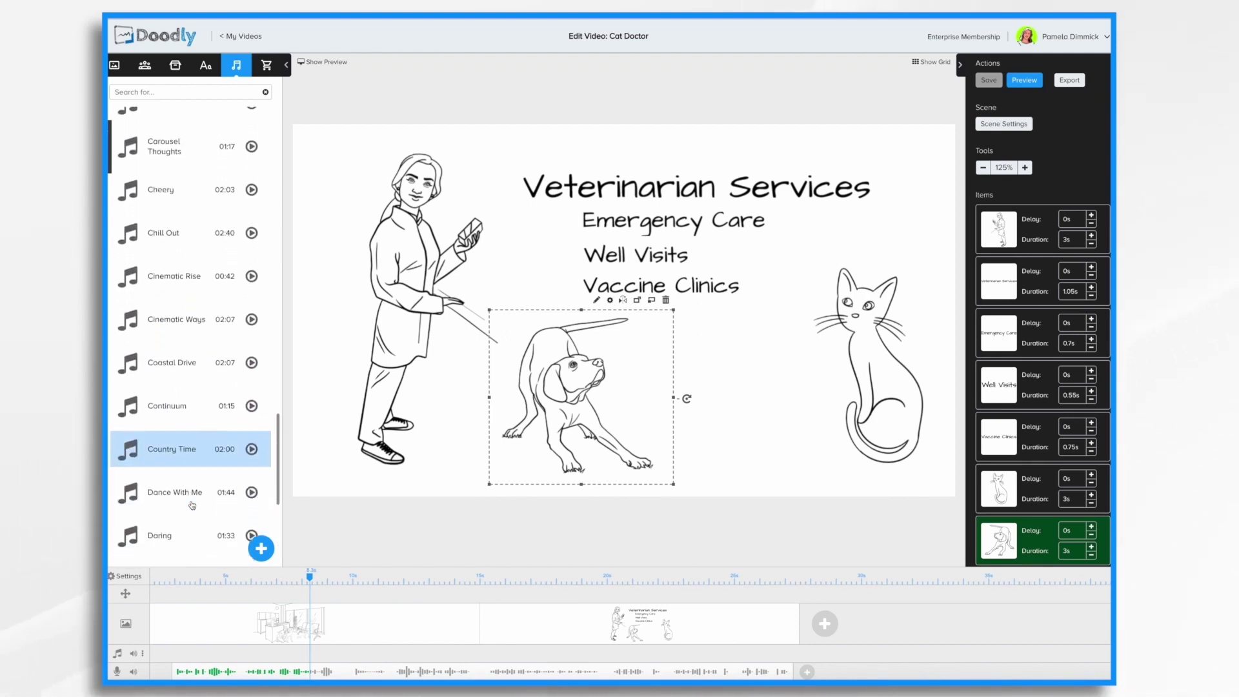
{"action": "scroll", "coordinate": [193, 504], "scroll_direction": "down", "scroll_amount": 10}
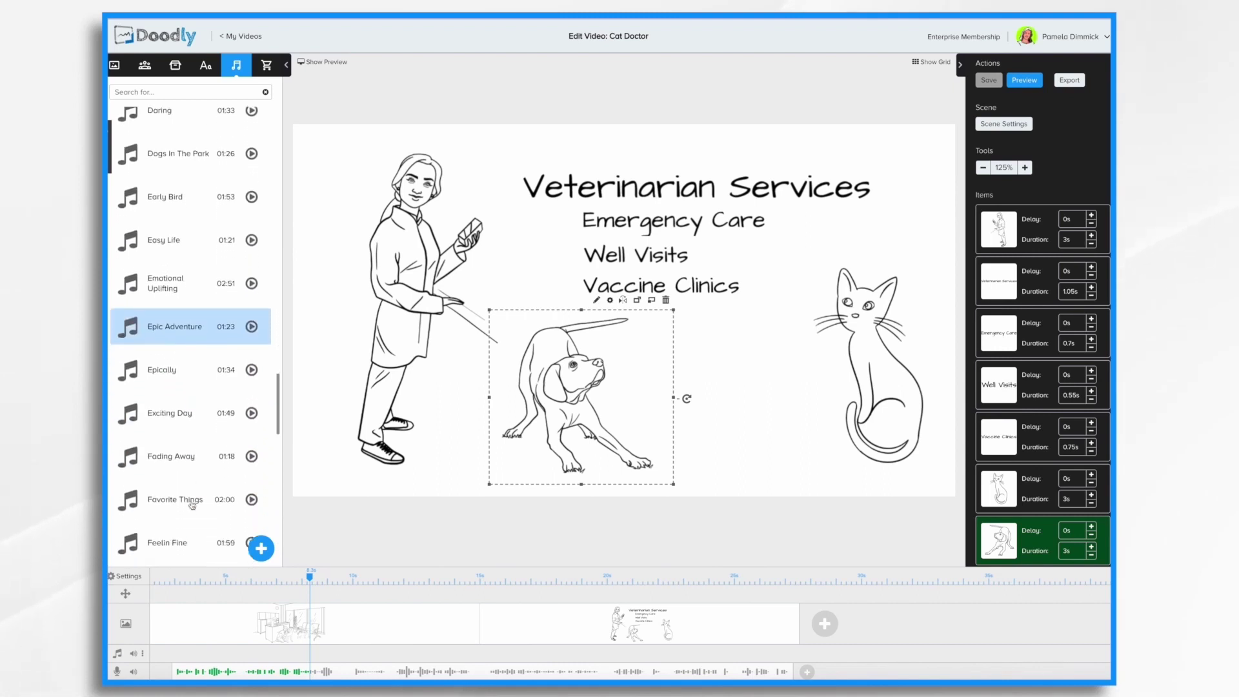
{"action": "scroll", "coordinate": [192, 505], "scroll_direction": "down", "scroll_amount": 10}
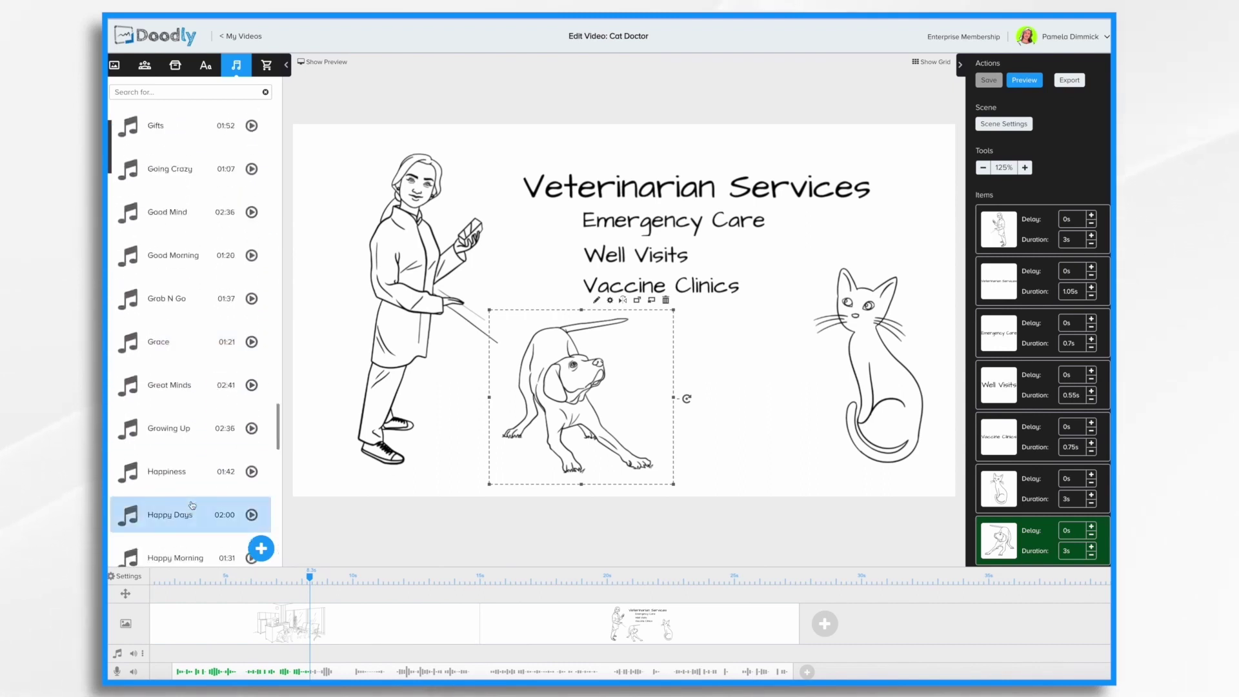
{"action": "scroll", "coordinate": [193, 505], "scroll_direction": "down", "scroll_amount": 3}
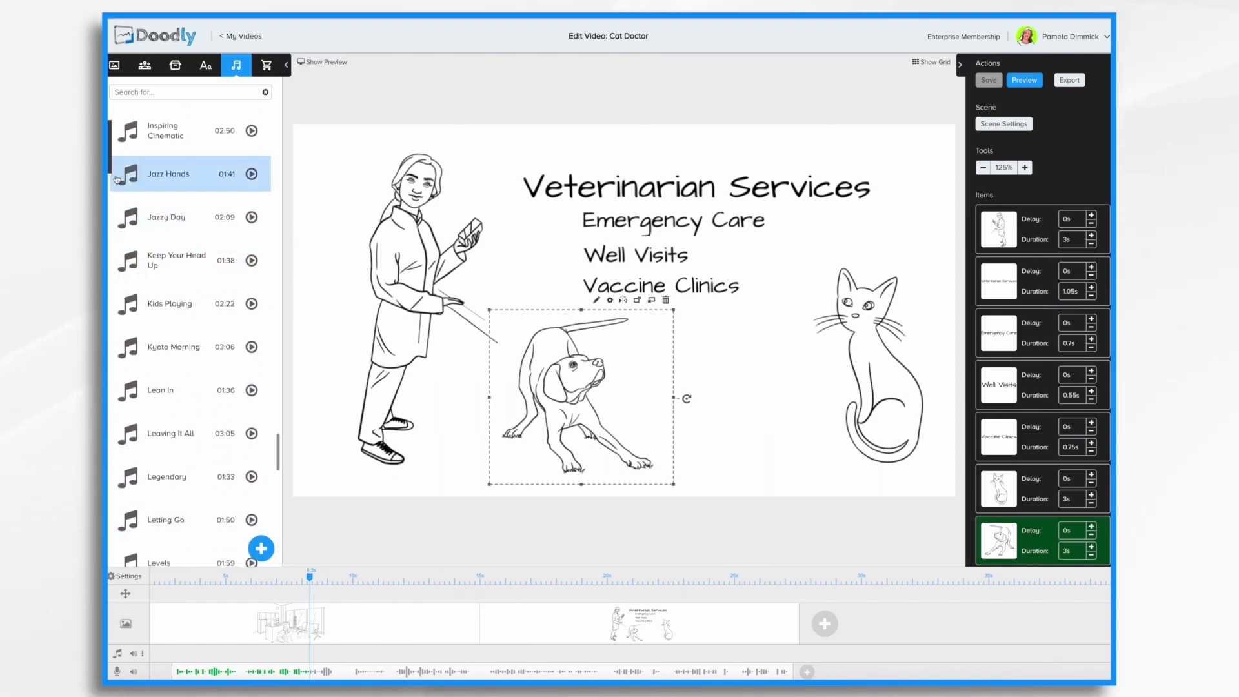
{"action": "left_click", "coordinate": [109, 153]}
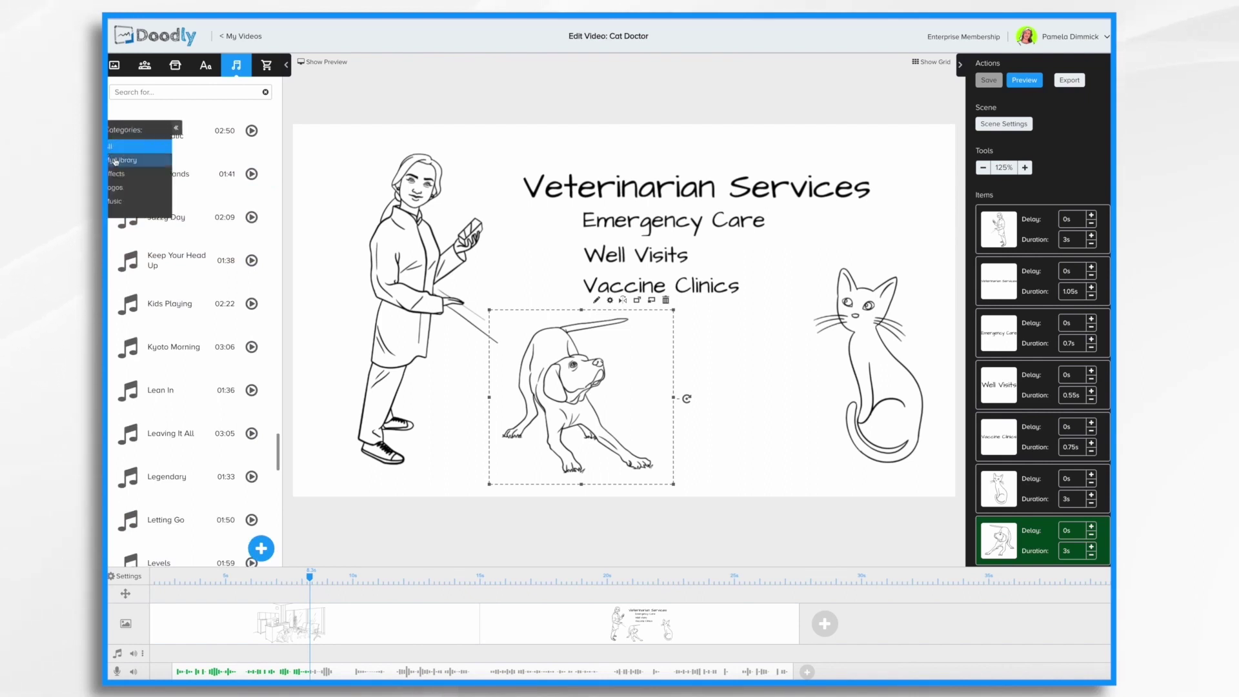
{"action": "left_click", "coordinate": [118, 204]}
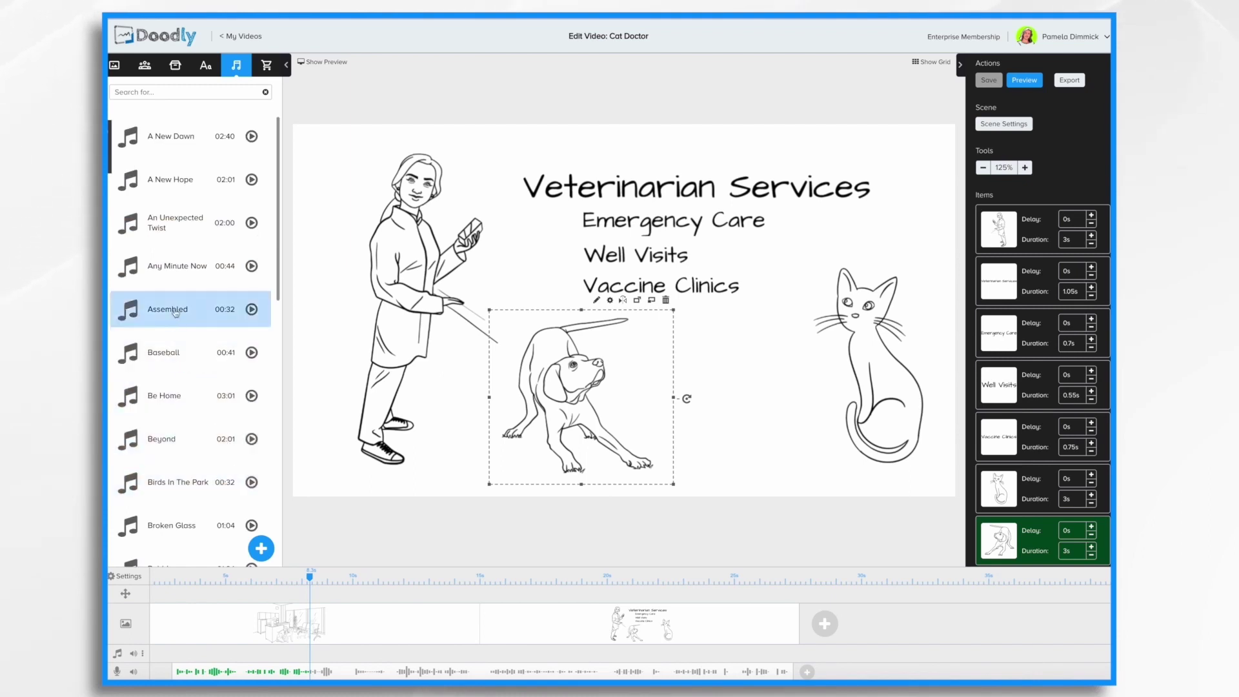
Drag the Assembled track onto the timeline's music track.
{"action": "left_click_drag", "start_coordinate": [174, 312], "coordinate": [217, 653]}
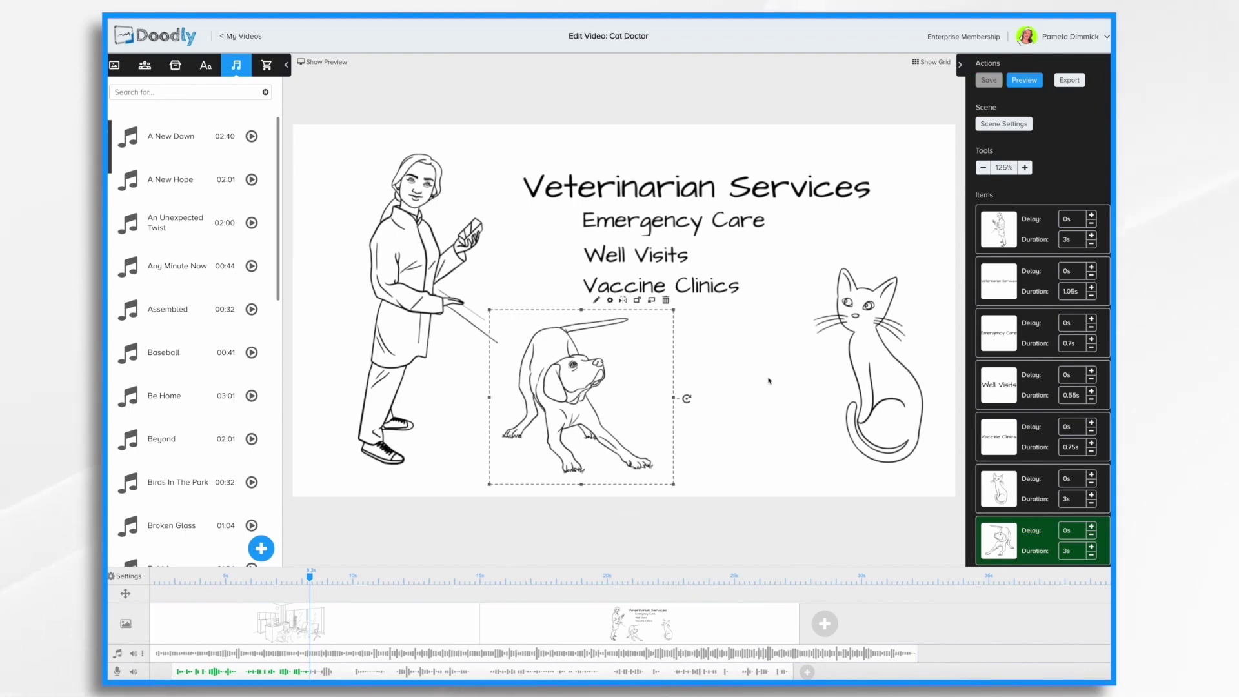
Set the second scene's exit animation to Swipe left with 5 seconds extra time at the end.
{"action": "left_click", "coordinate": [1015, 127]}
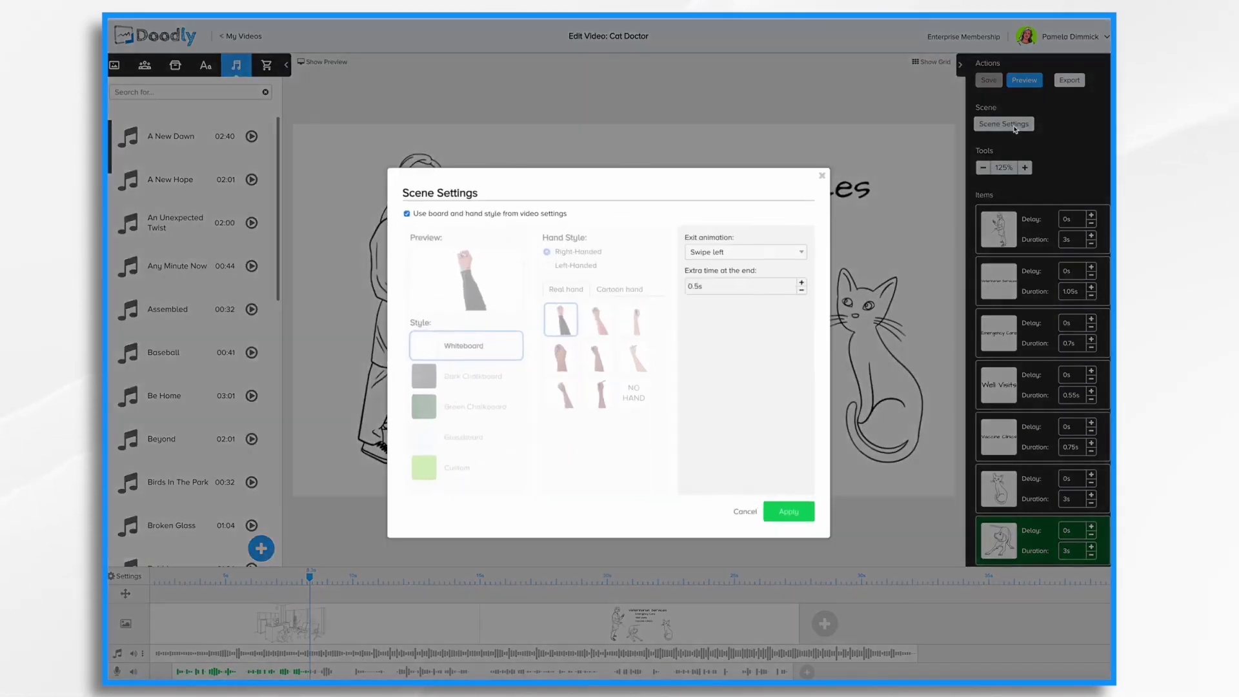
{"action": "left_click", "coordinate": [729, 288]}
{"action": "type", "text": "5s"}
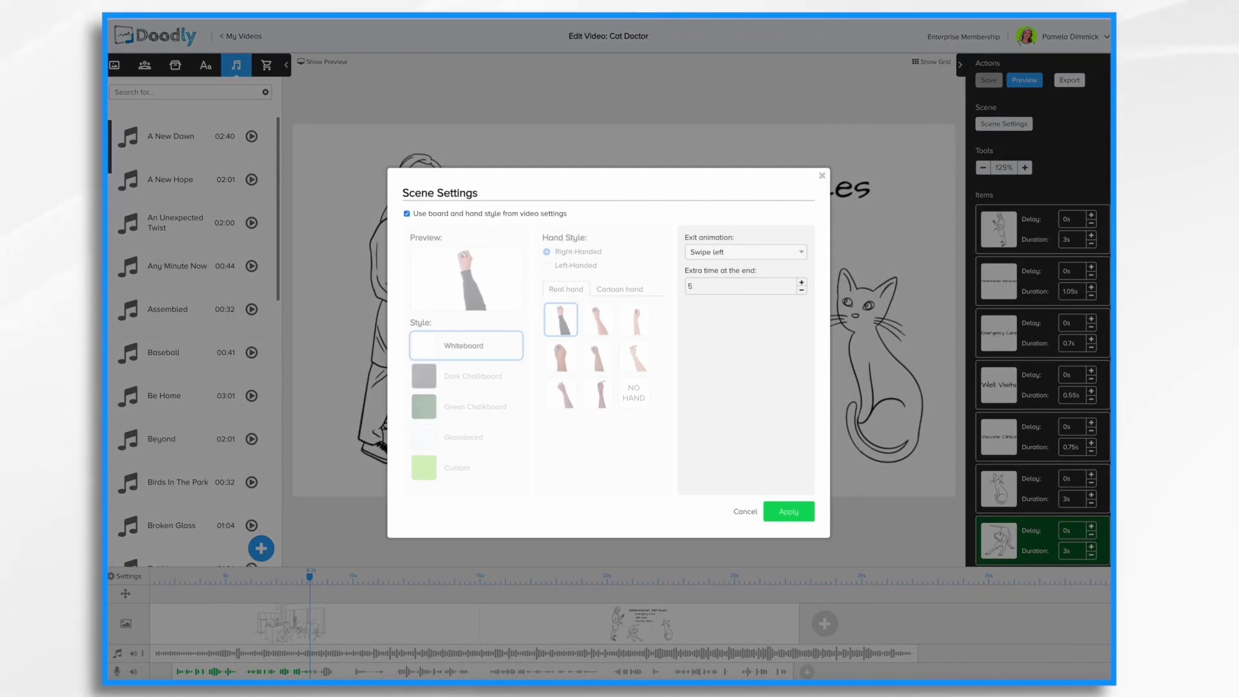
{"action": "left_click", "coordinate": [789, 512]}
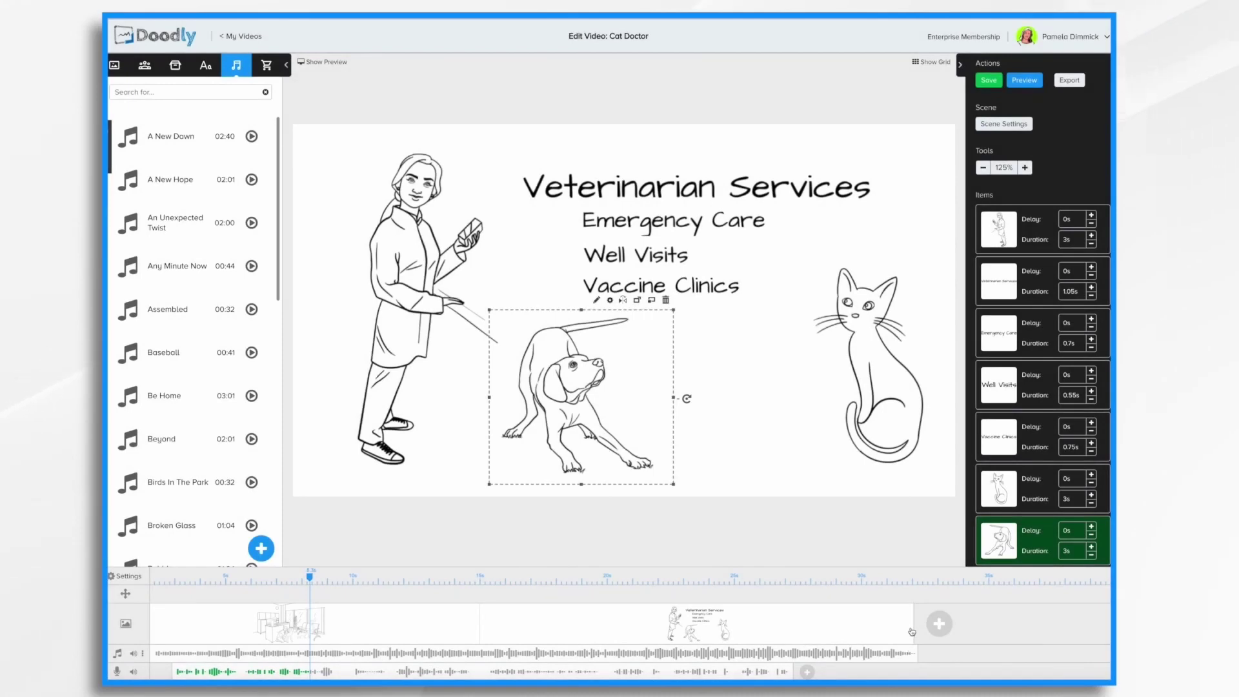
{"action": "double_click", "coordinate": [822, 626]}
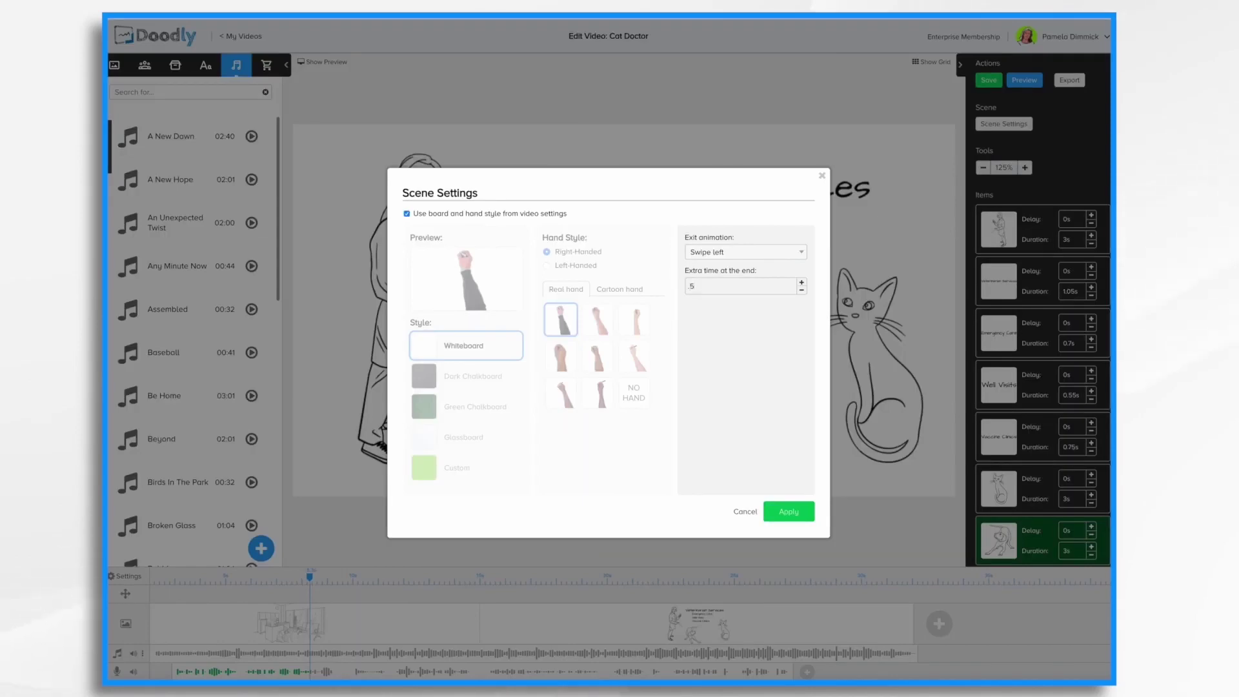
{"action": "left_click", "coordinate": [787, 509]}
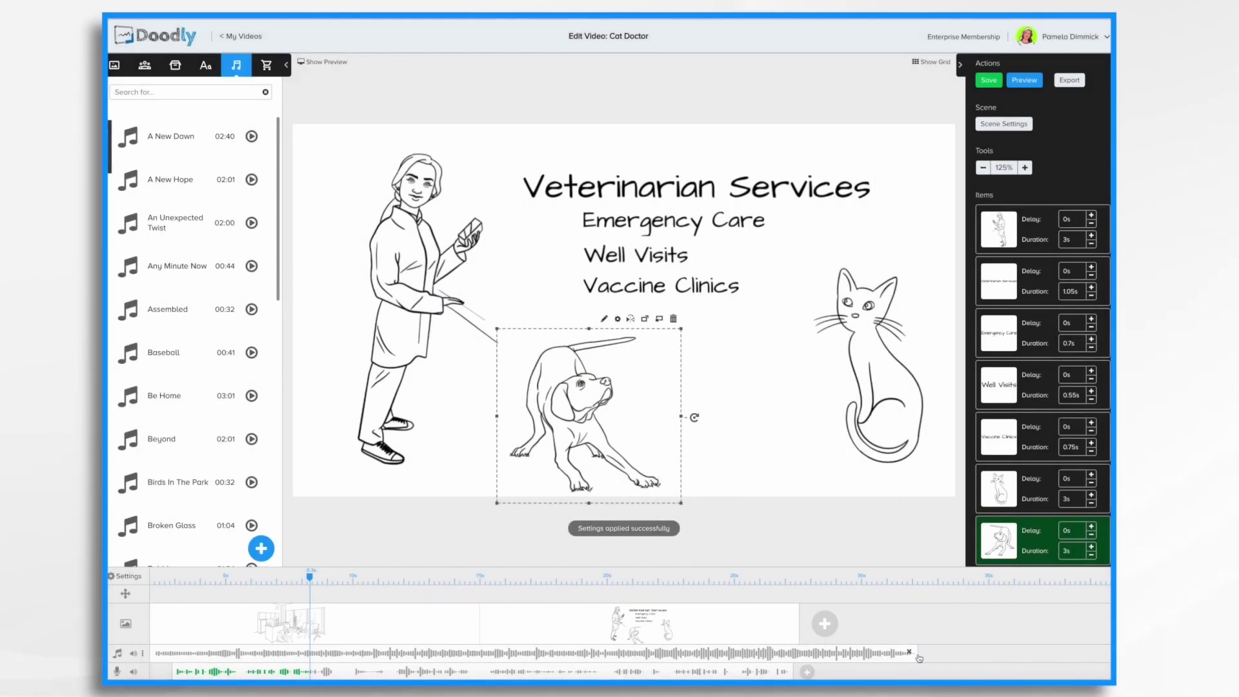
Cut the music off at the second scene's end, lengthen its fade-out, and set volume to 83%.
{"action": "left_click_drag", "start_coordinate": [918, 658], "coordinate": [799, 654]}
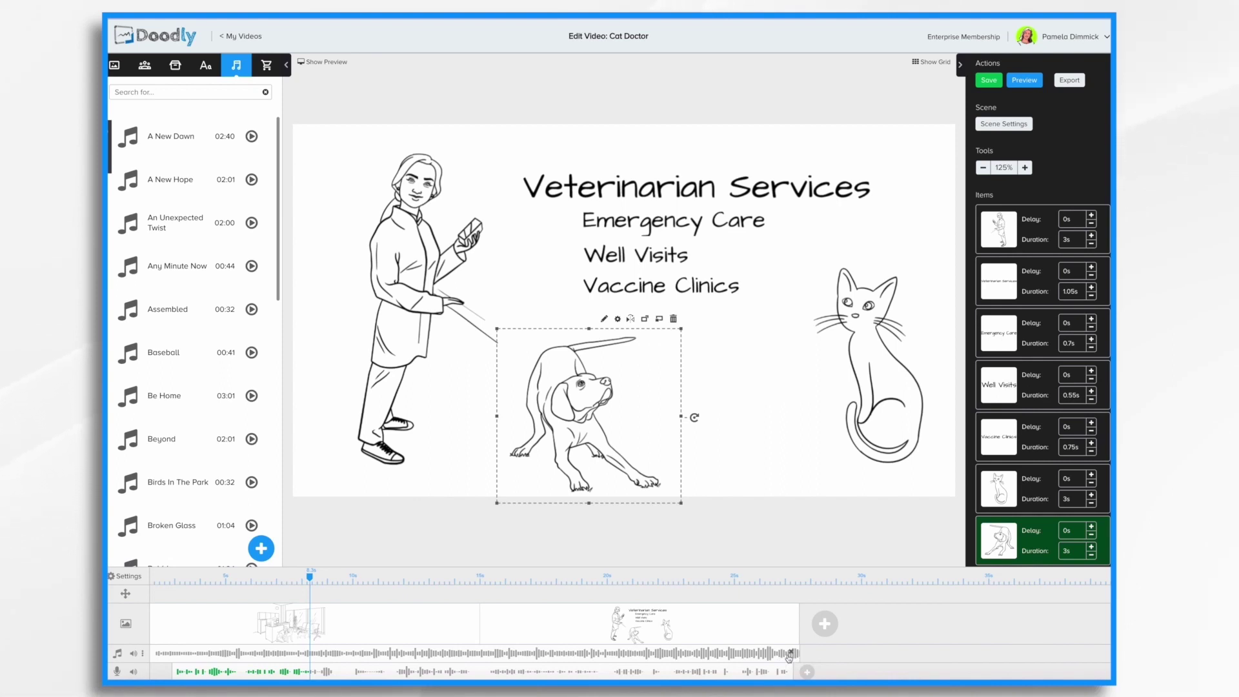
{"action": "right_click", "coordinate": [789, 657]}
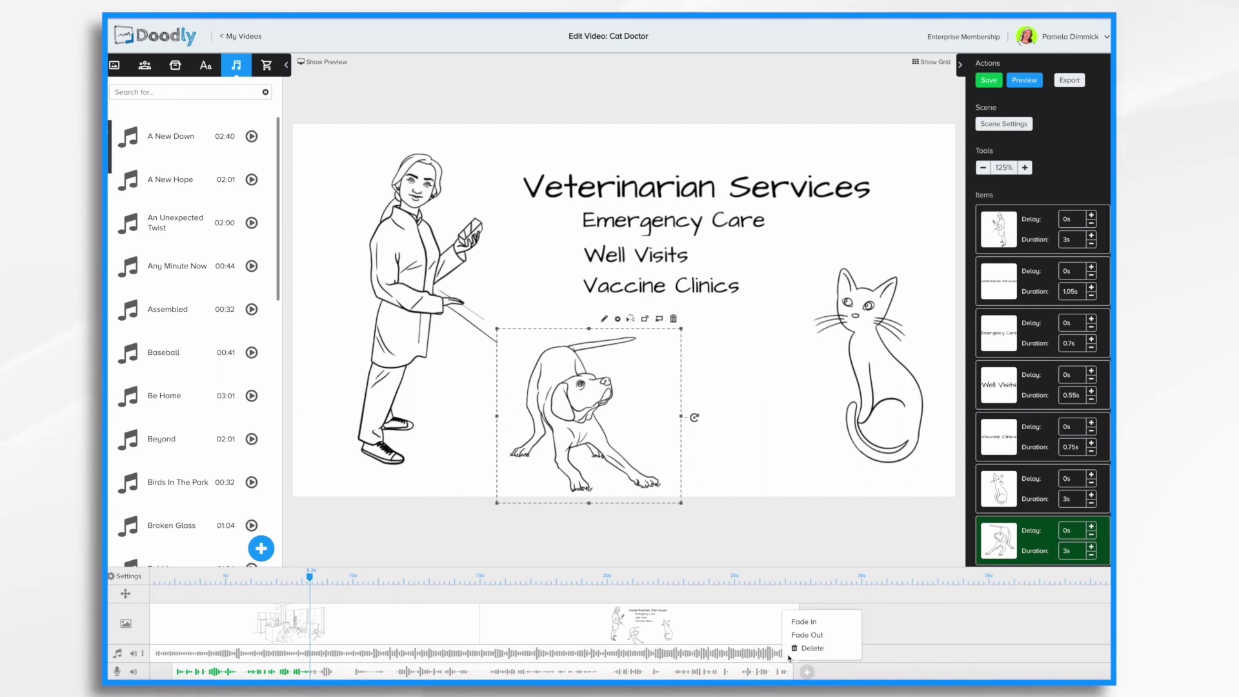
{"action": "left_click", "coordinate": [814, 635]}
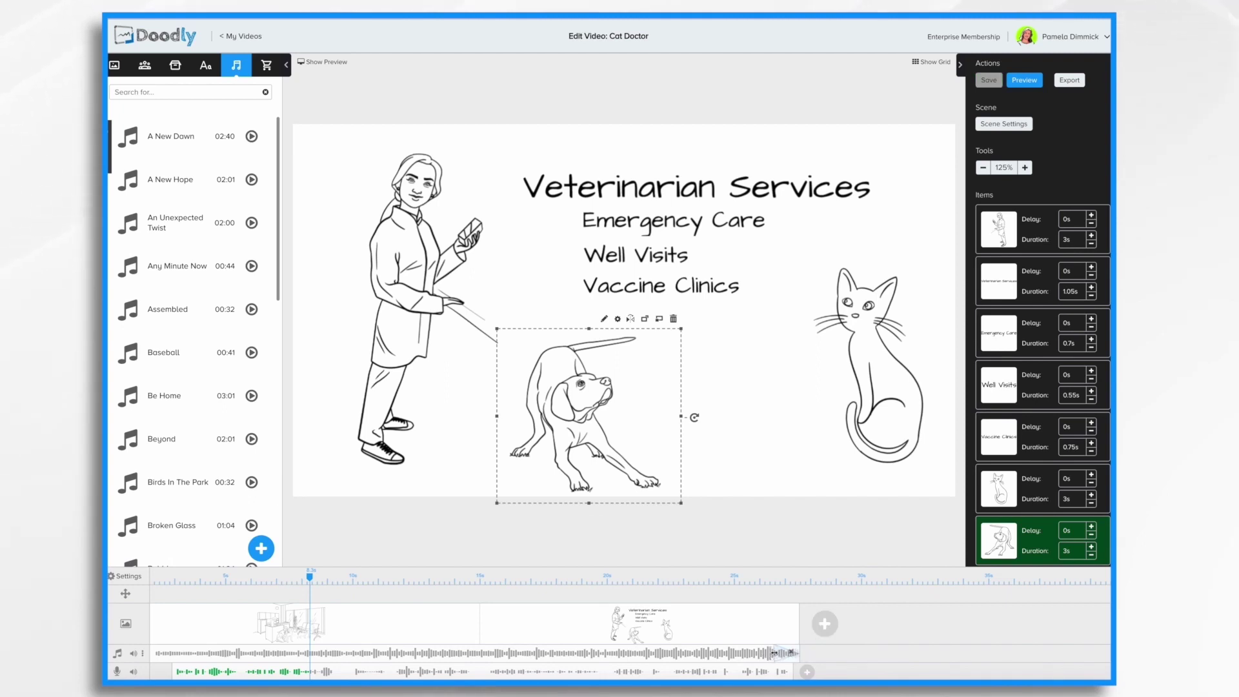
{"action": "left_click_drag", "start_coordinate": [774, 653], "coordinate": [710, 654]}
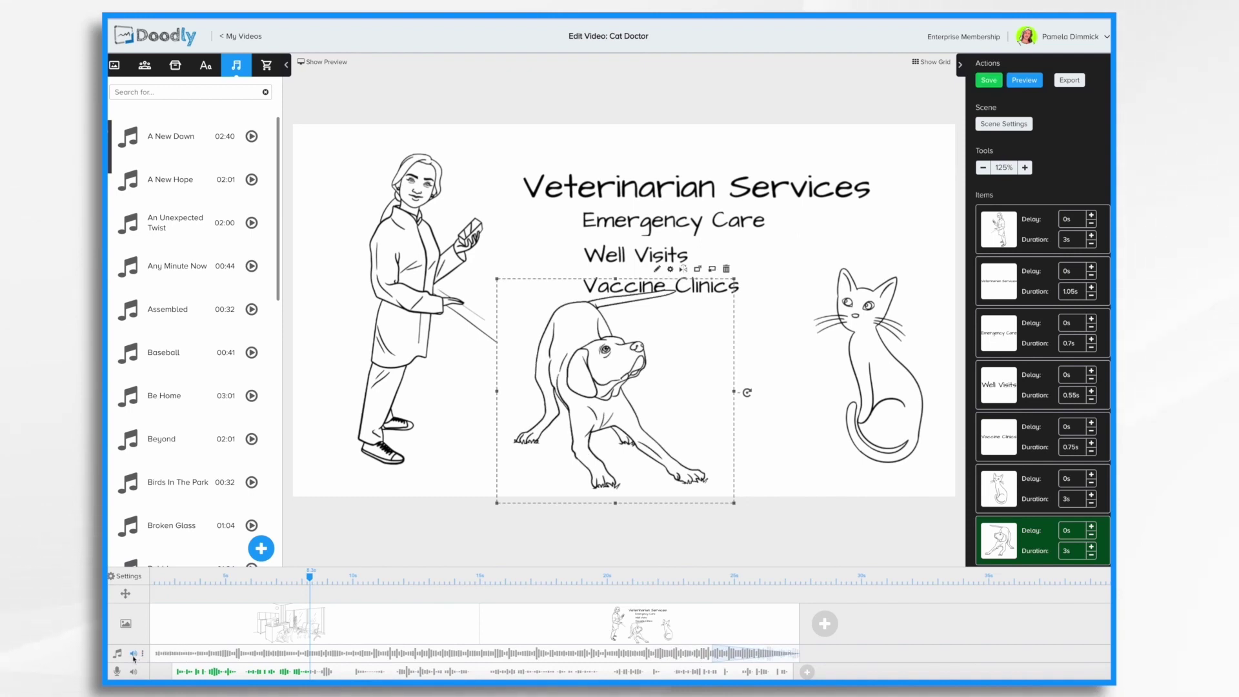
{"action": "left_click", "coordinate": [133, 654]}
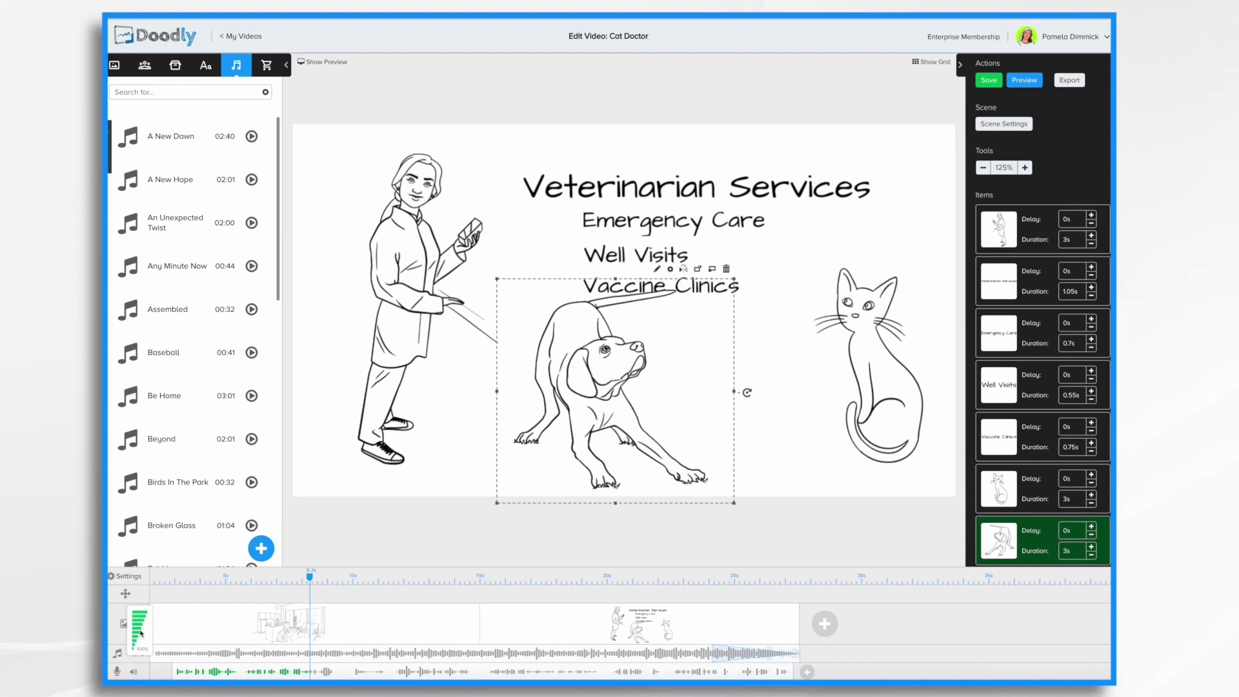
{"action": "left_click_drag", "start_coordinate": [143, 617], "coordinate": [138, 648]}
From the office scene, add an empty second music track and delete the existing voiceover clip.
{"action": "left_click", "coordinate": [160, 634]}
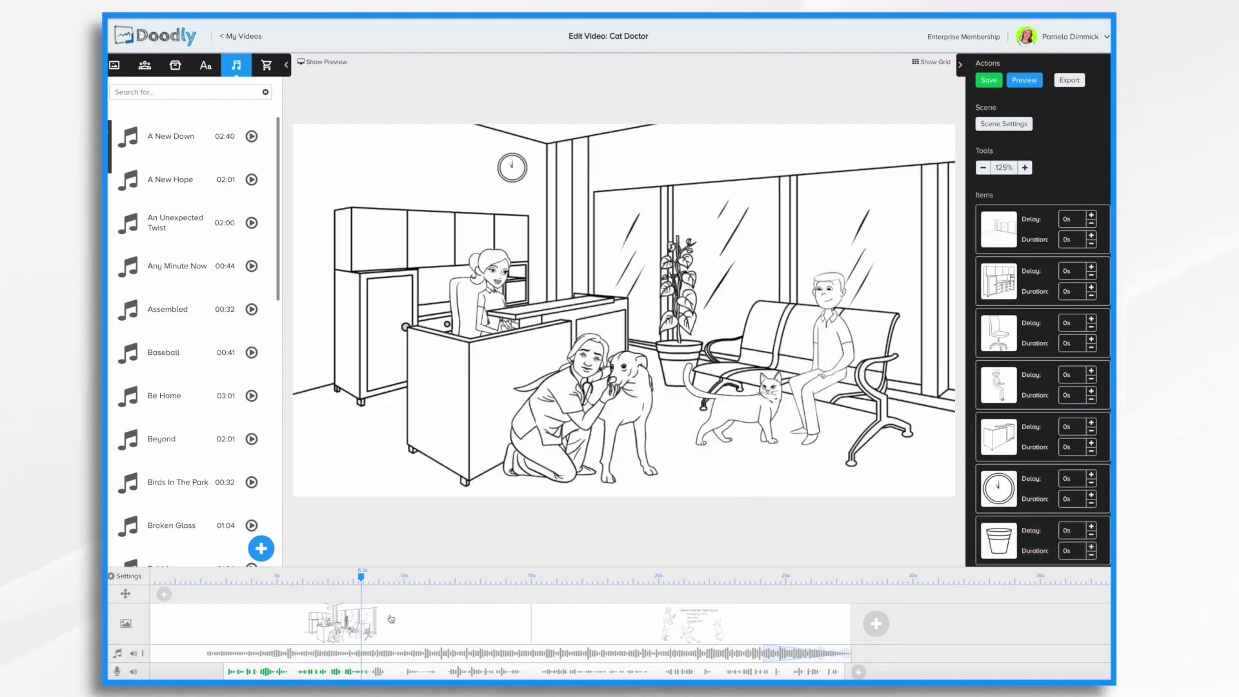
{"action": "left_click", "coordinate": [143, 653]}
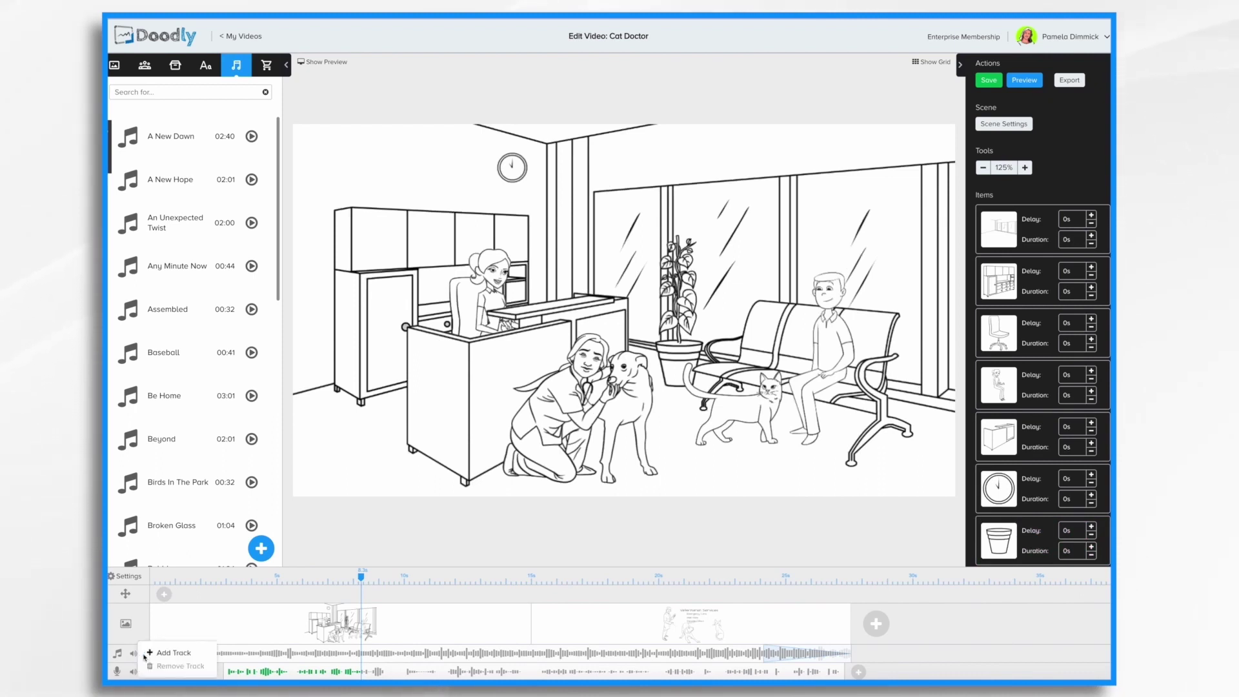
{"action": "left_click", "coordinate": [185, 654]}
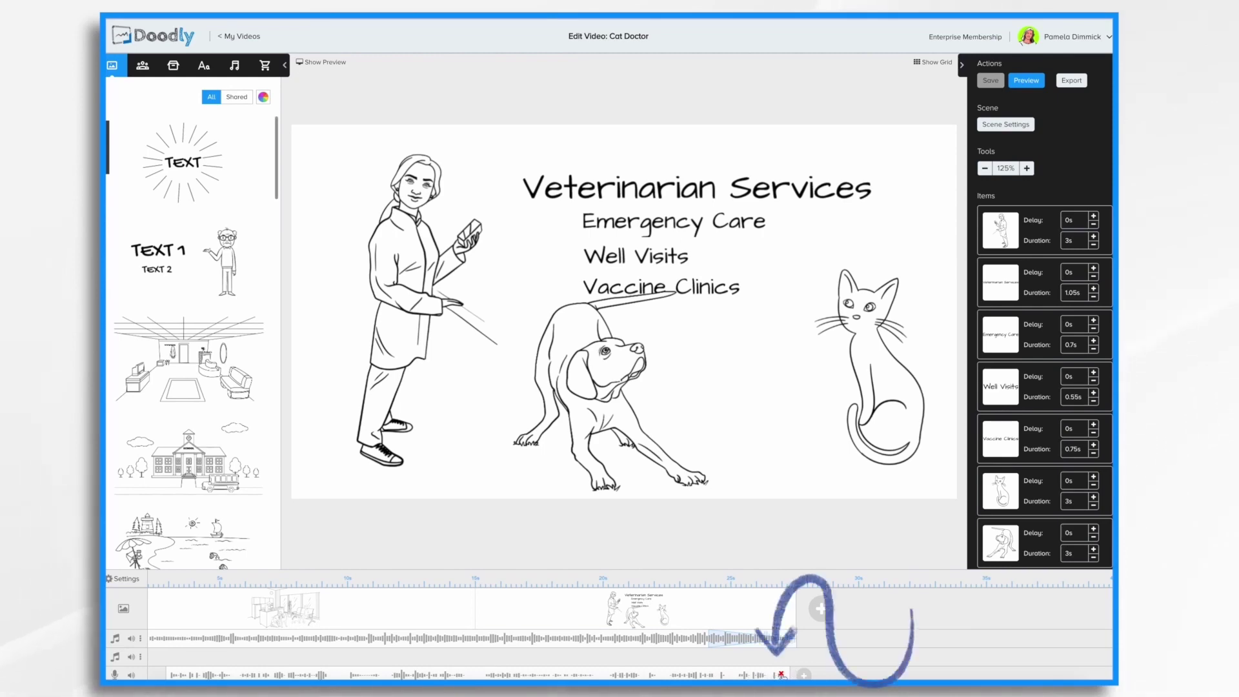
{"action": "left_click", "coordinate": [781, 675]}
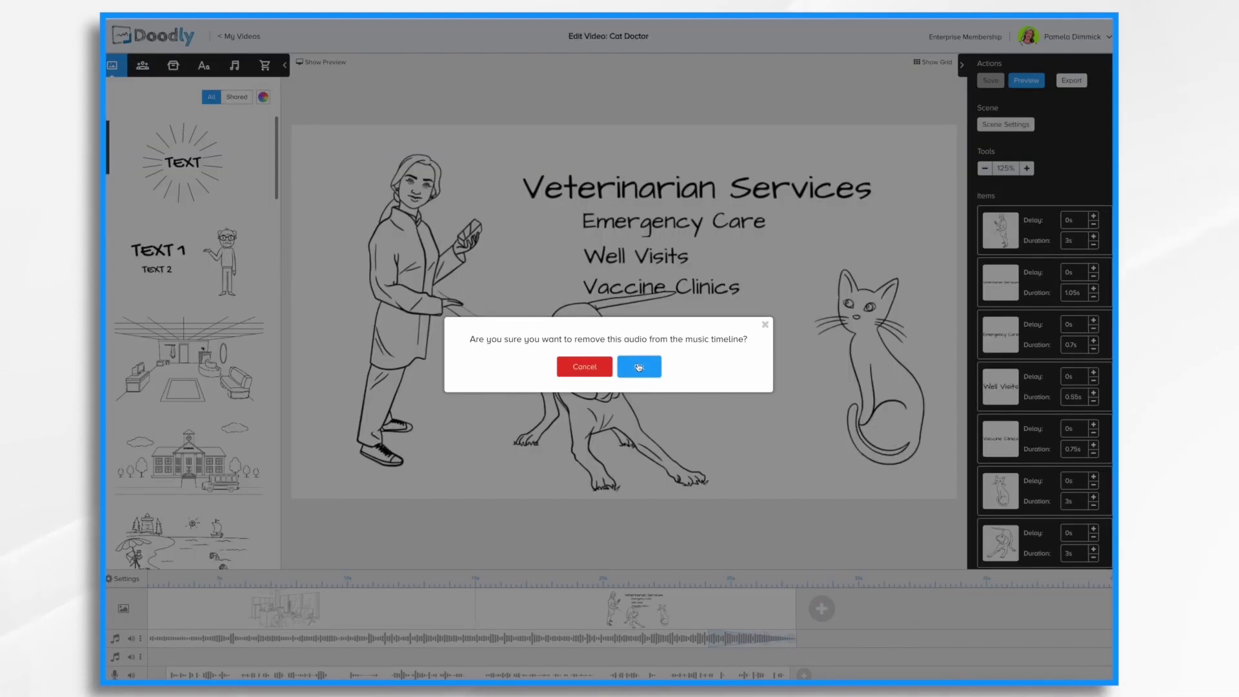
{"action": "left_click", "coordinate": [638, 368]}
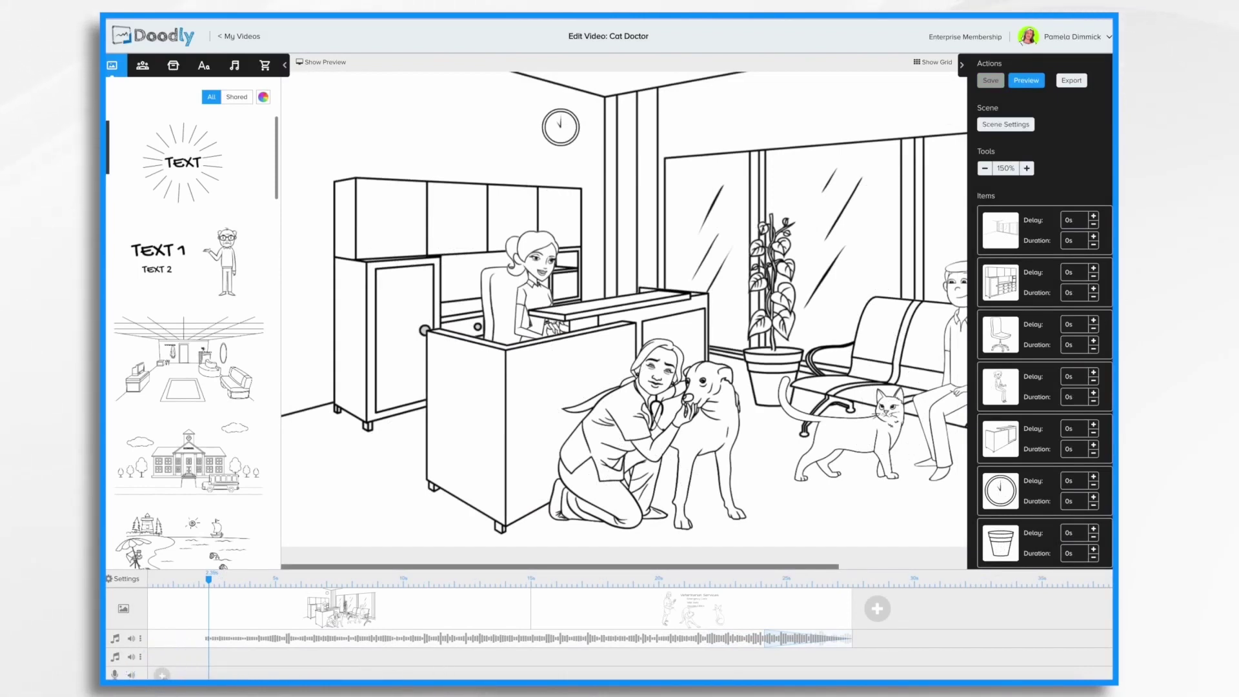
Record a live narration clip on the voice track while the office scene plays back.
{"action": "left_click", "coordinate": [162, 674]}
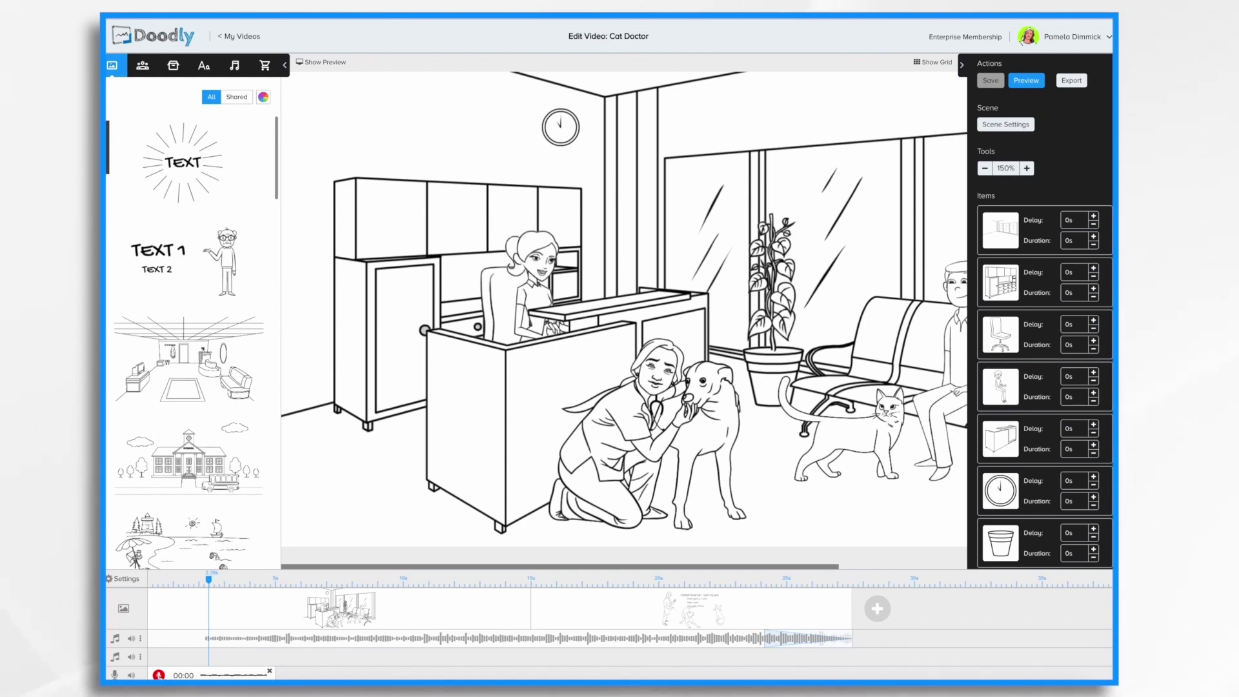
{"action": "left_click", "coordinate": [158, 675]}
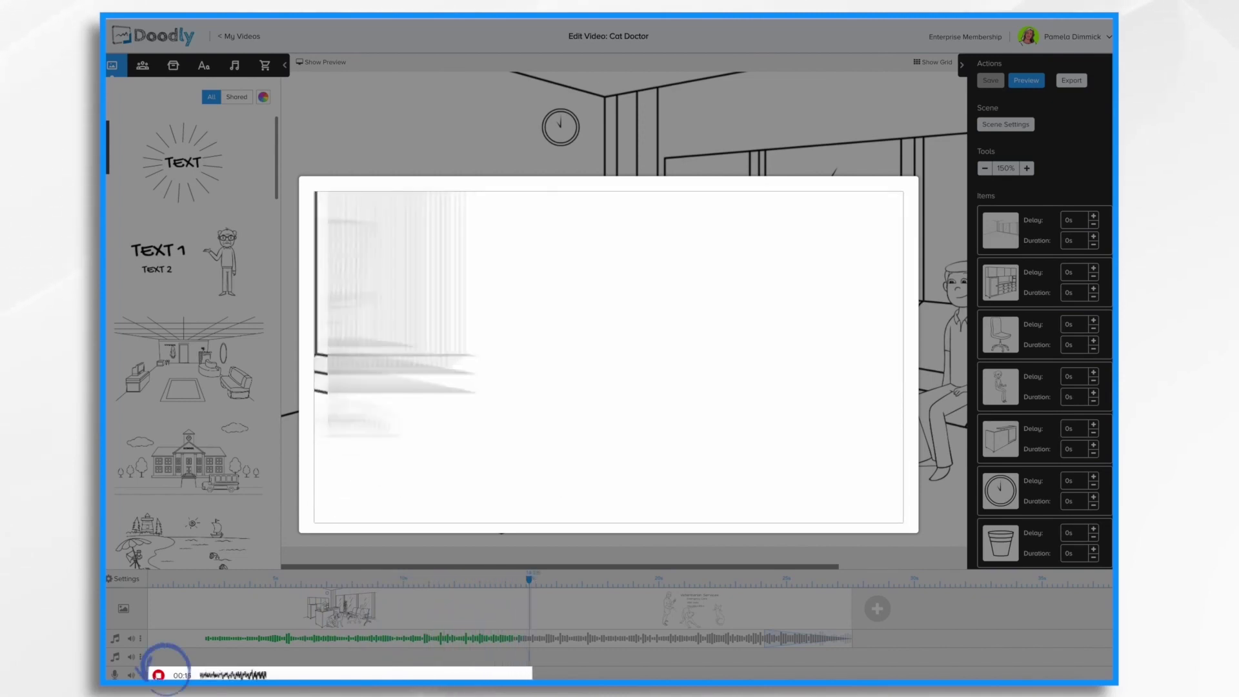
{"action": "left_click", "coordinate": [158, 675]}
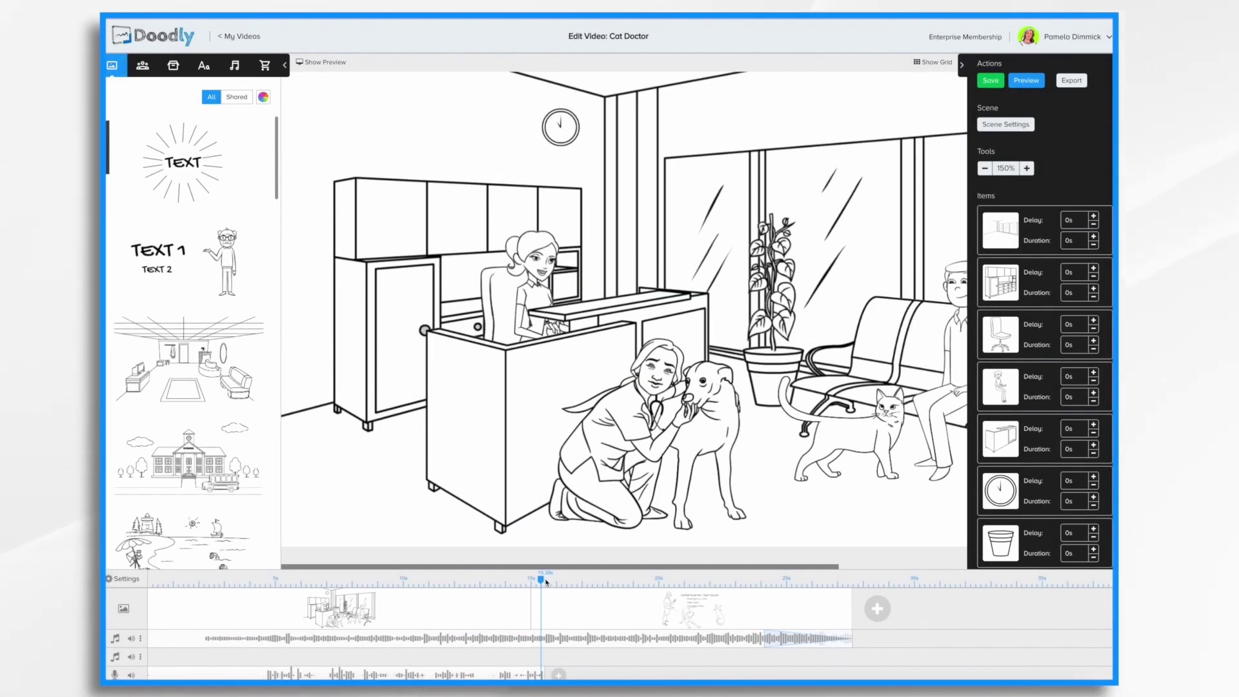
With the playhead at about 4.4 s, shorten the voice clip's end and slide it slightly earlier.
{"action": "left_click_drag", "start_coordinate": [541, 579], "coordinate": [256, 597]}
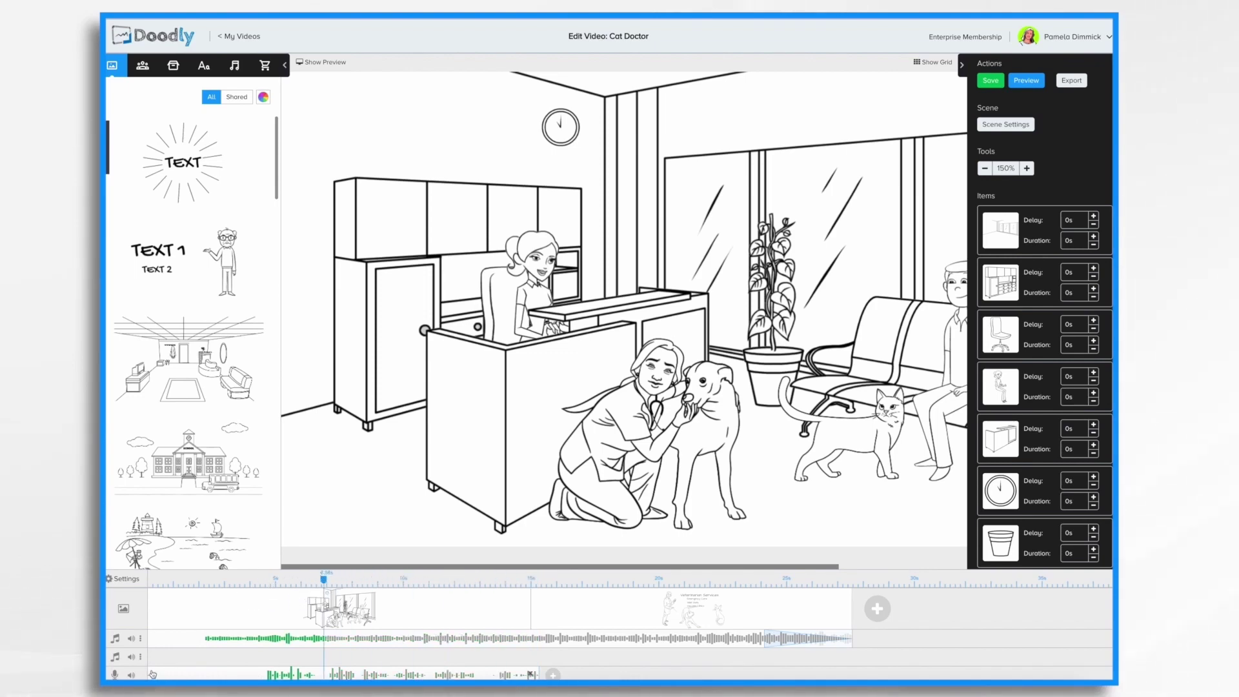
{"action": "left_click", "coordinate": [258, 674]}
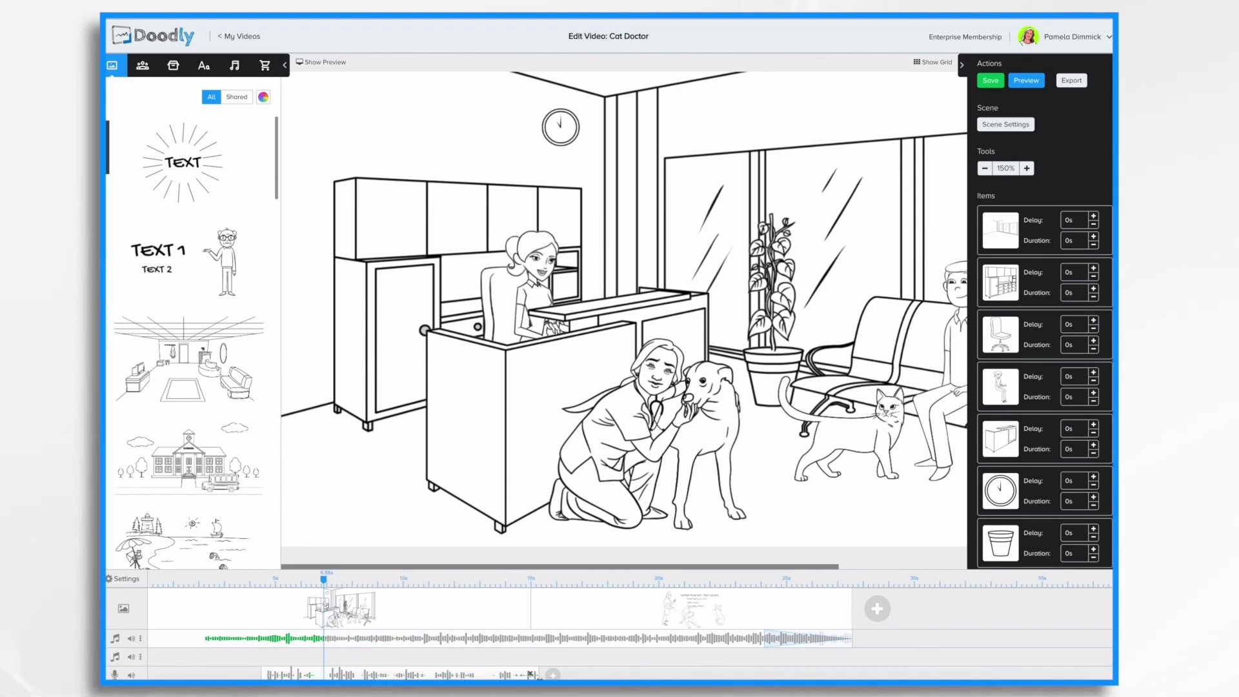
{"action": "left_click_drag", "start_coordinate": [533, 673], "coordinate": [478, 674]}
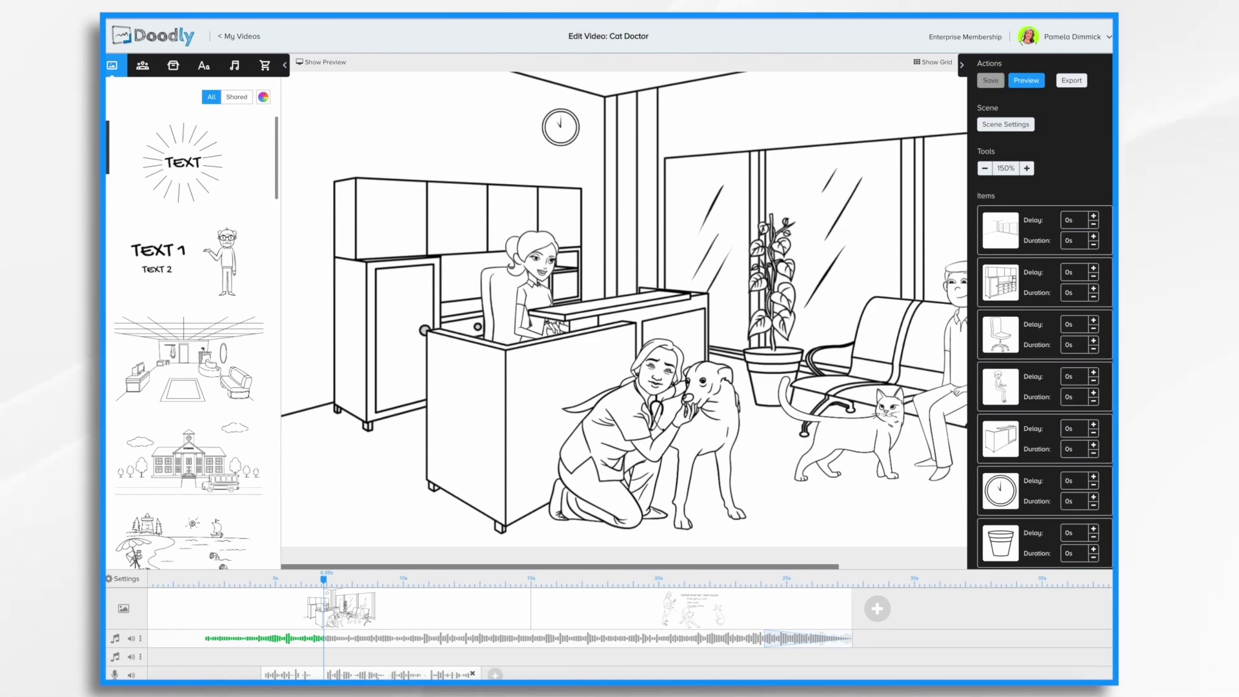
{"action": "left_click", "coordinate": [380, 677]}
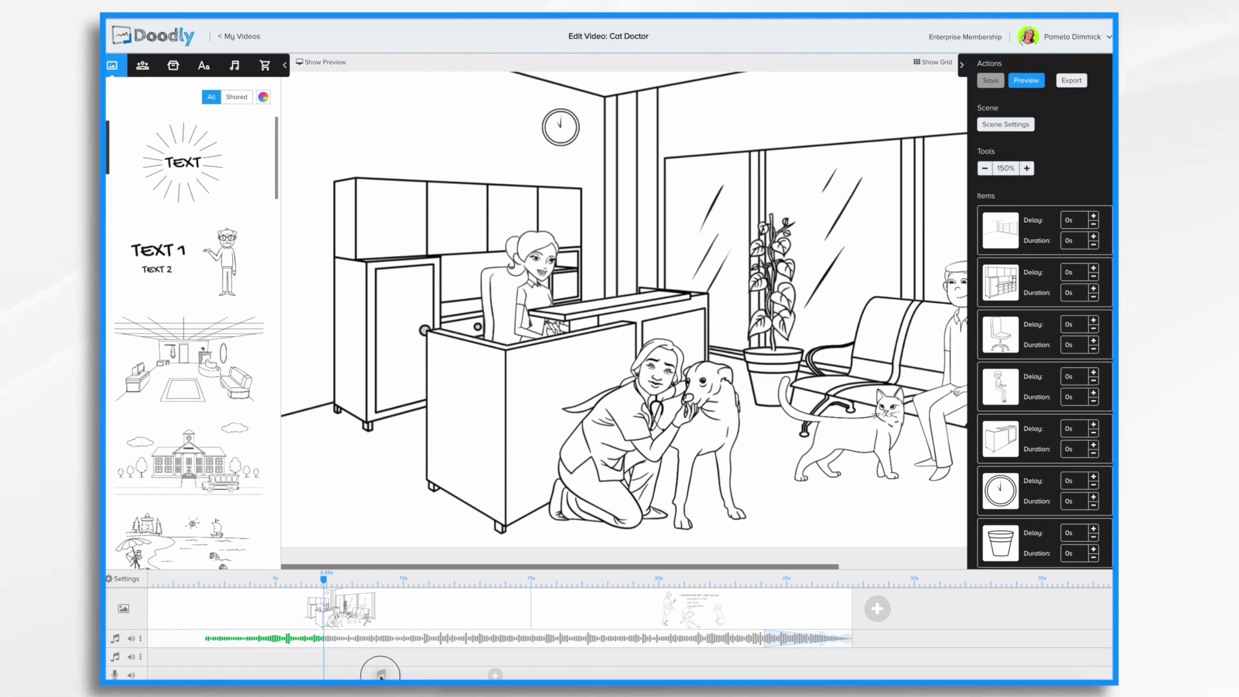
{"action": "left_click_drag", "start_coordinate": [380, 677], "coordinate": [356, 675]}
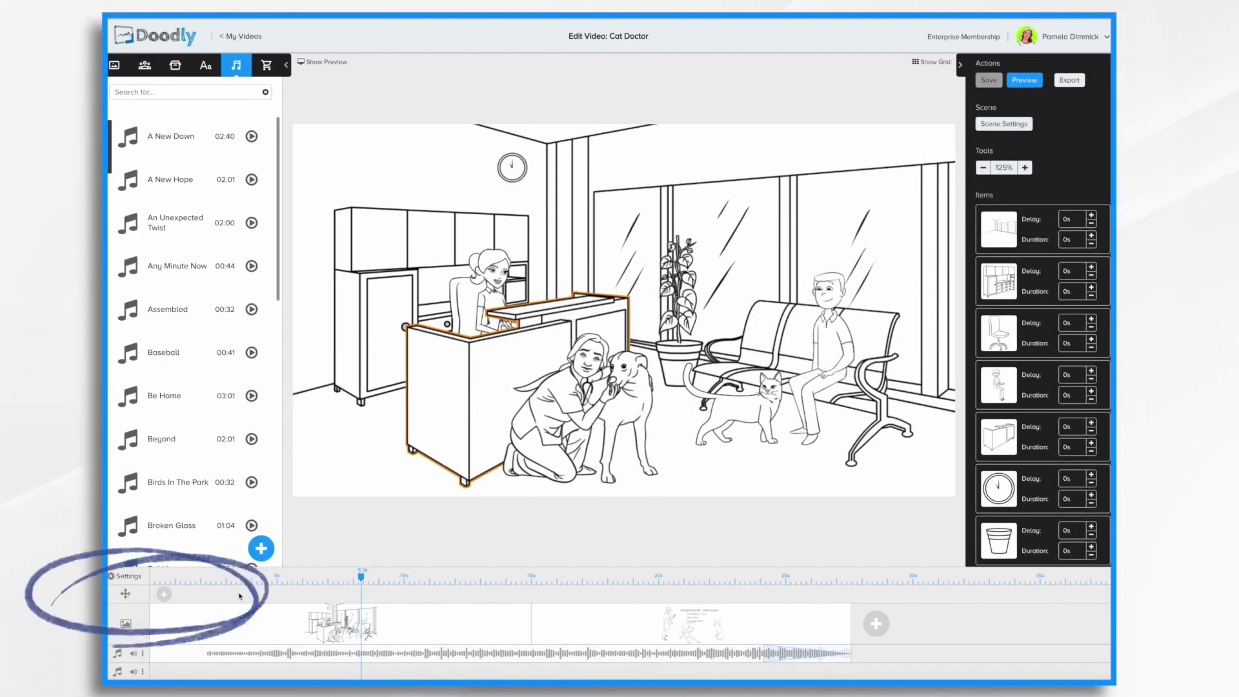
Add a pan-and-zoom camera effect whose start frame is a tight crop on the reception desk.
{"action": "left_click", "coordinate": [166, 598]}
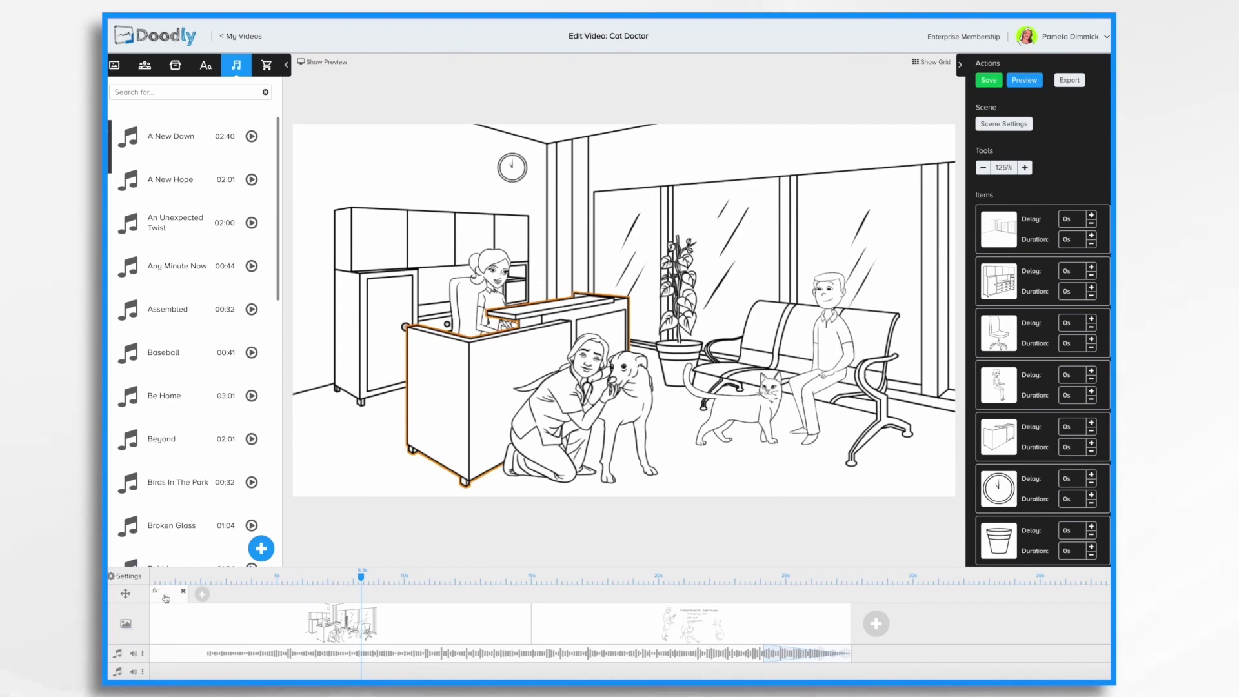
{"action": "left_click", "coordinate": [165, 597]}
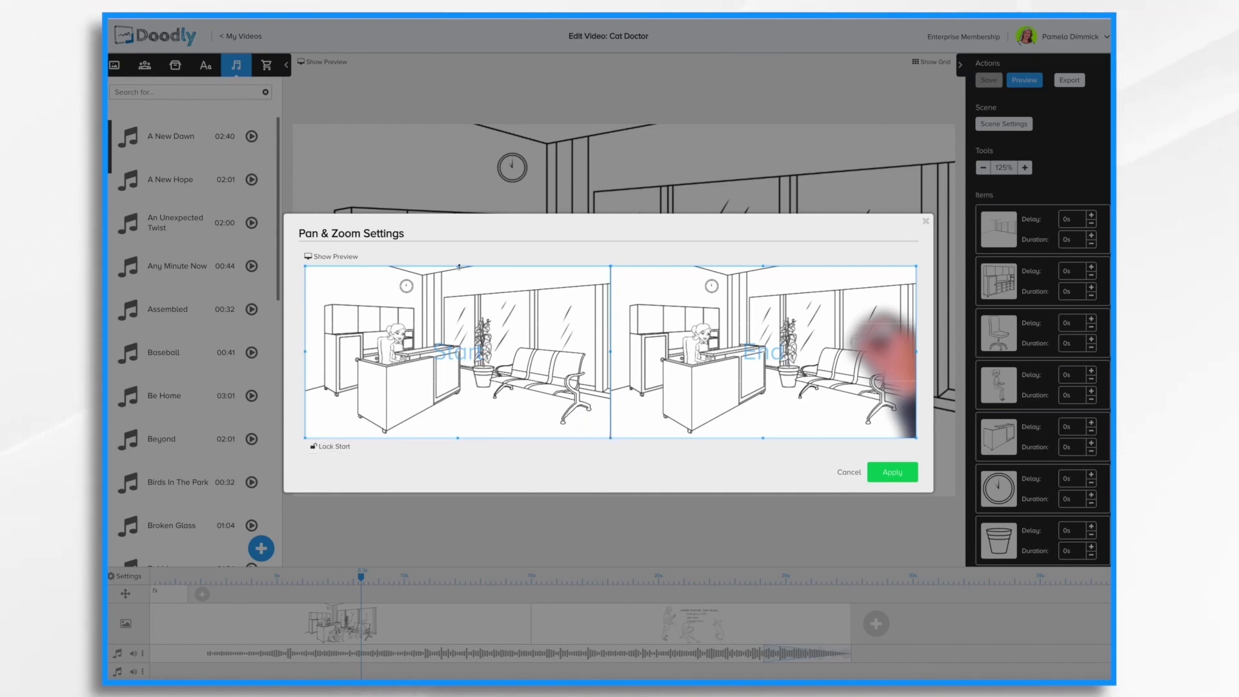
{"action": "left_click_drag", "start_coordinate": [459, 265], "coordinate": [459, 293]}
{"action": "left_click_drag", "start_coordinate": [514, 359], "coordinate": [496, 335]}
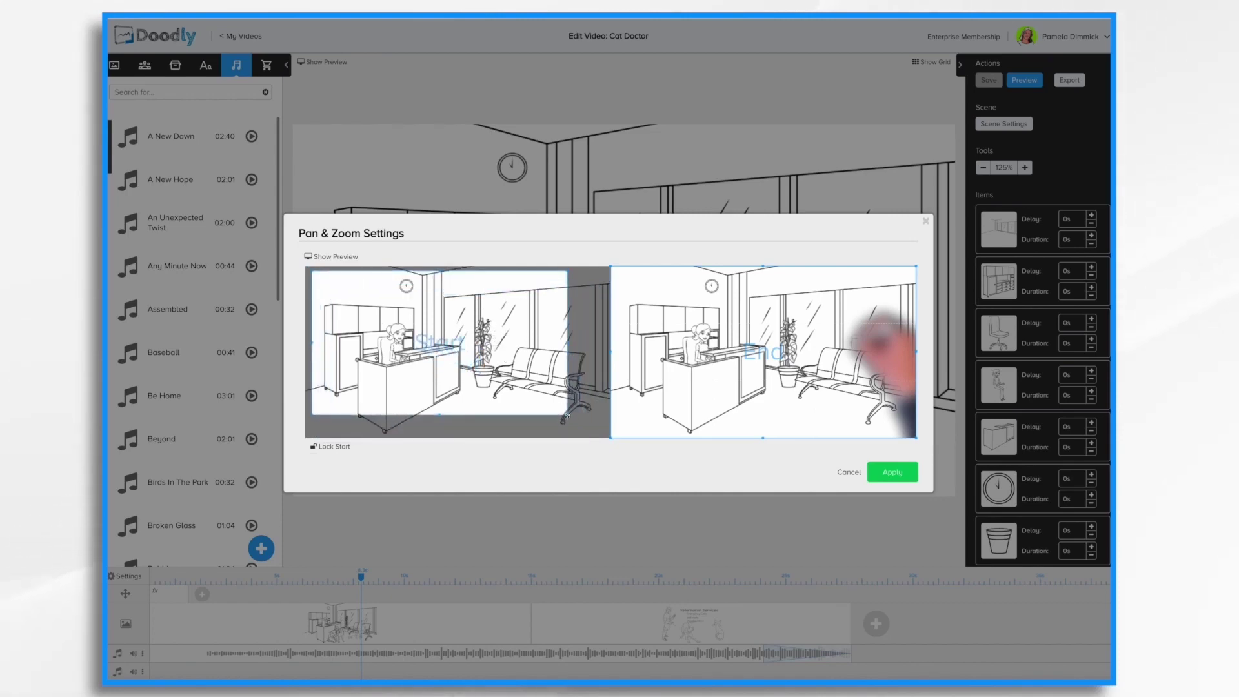
{"action": "left_click_drag", "start_coordinate": [568, 415], "coordinate": [527, 404]}
{"action": "left_click_drag", "start_coordinate": [452, 365], "coordinate": [452, 371]}
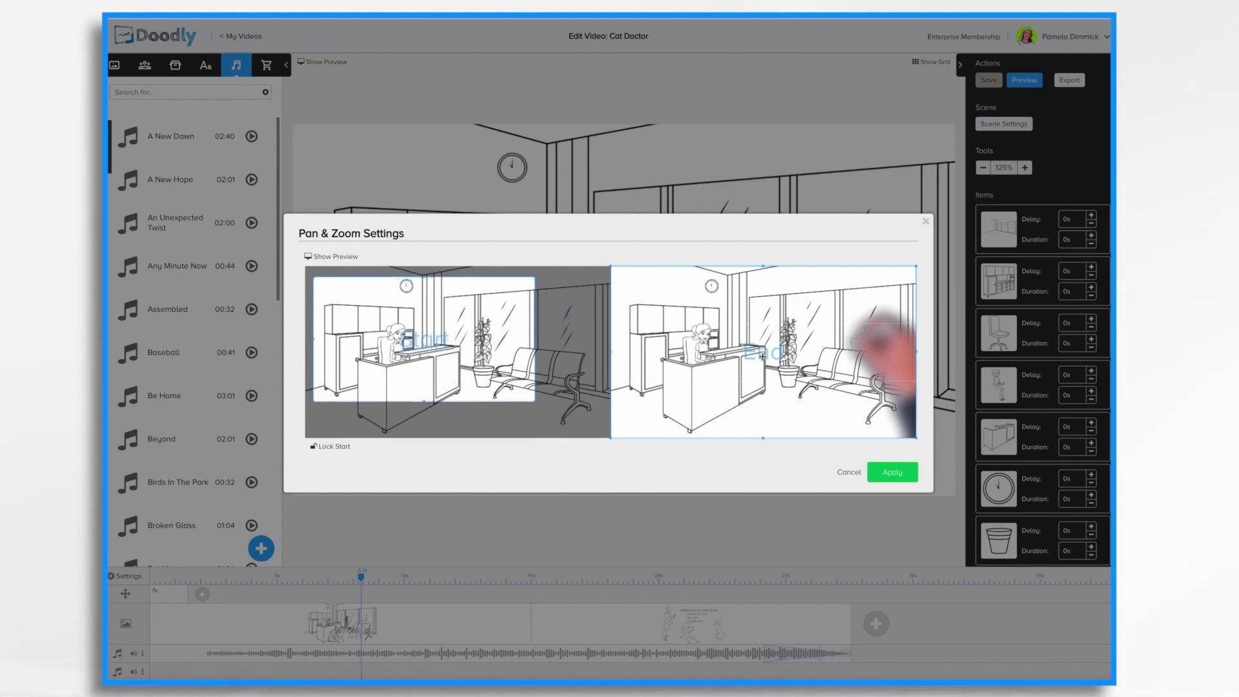
Apply the framing, extend the camera effect block's duration, and preview the office scene again.
{"action": "left_click", "coordinate": [893, 473]}
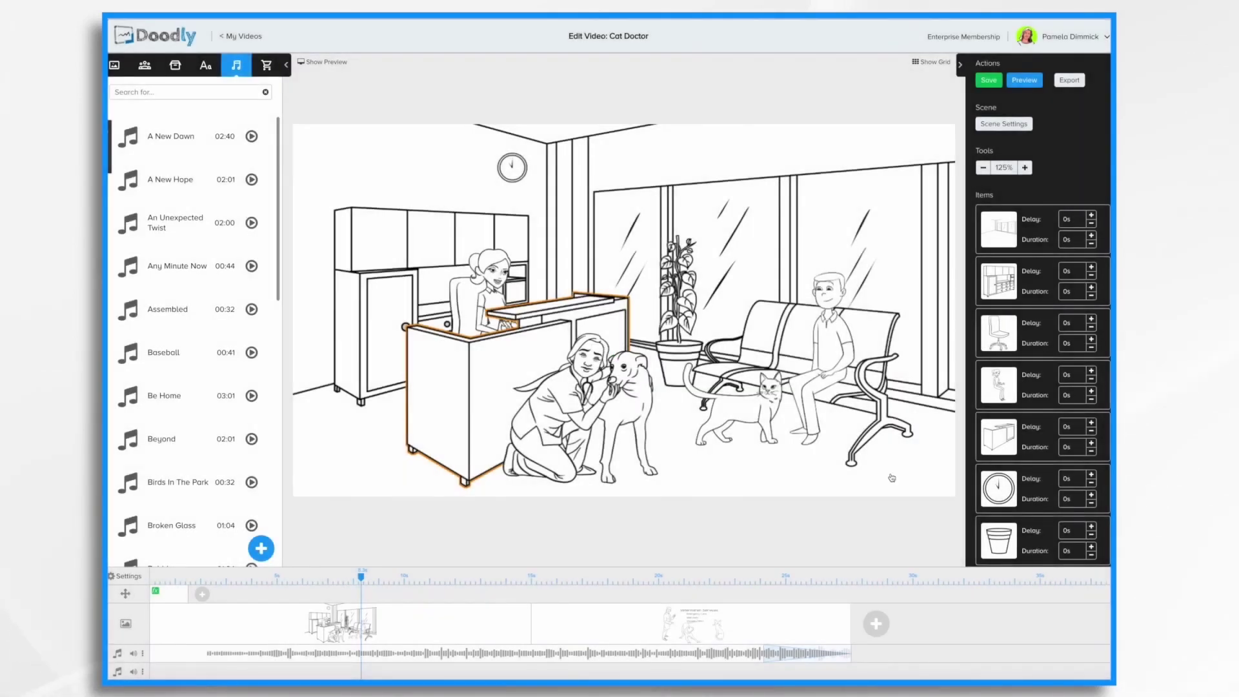
{"action": "left_click", "coordinate": [1032, 83]}
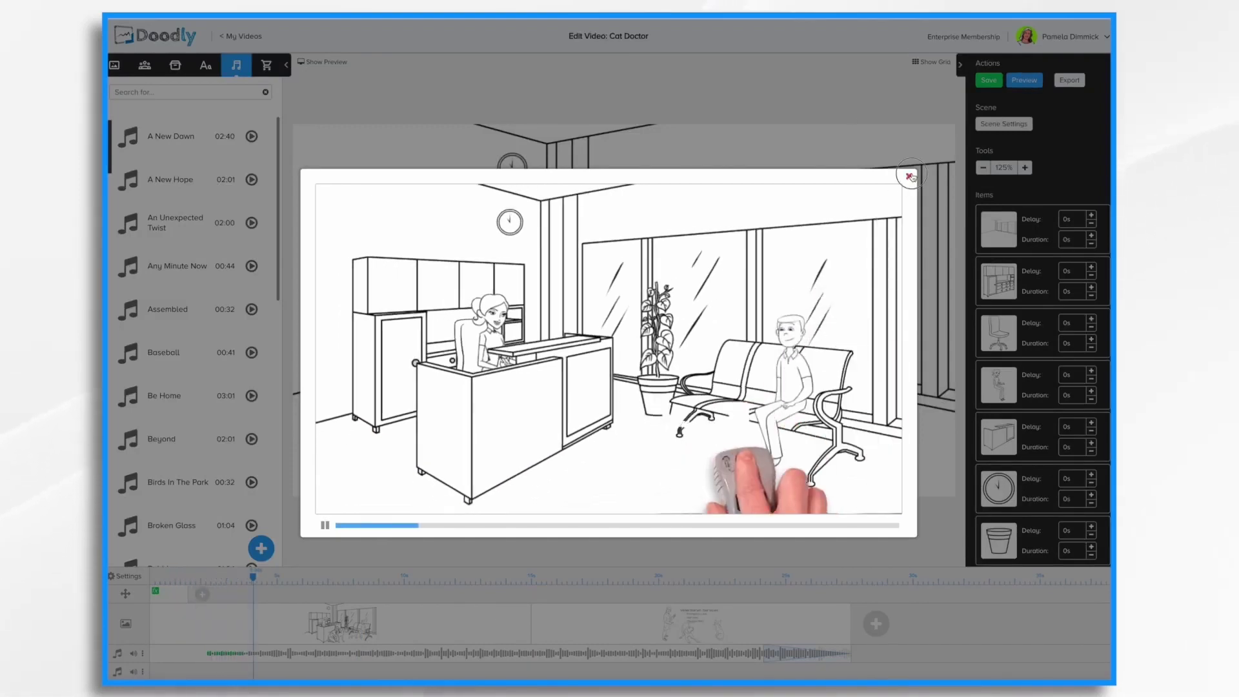
{"action": "key", "text": "Escape"}
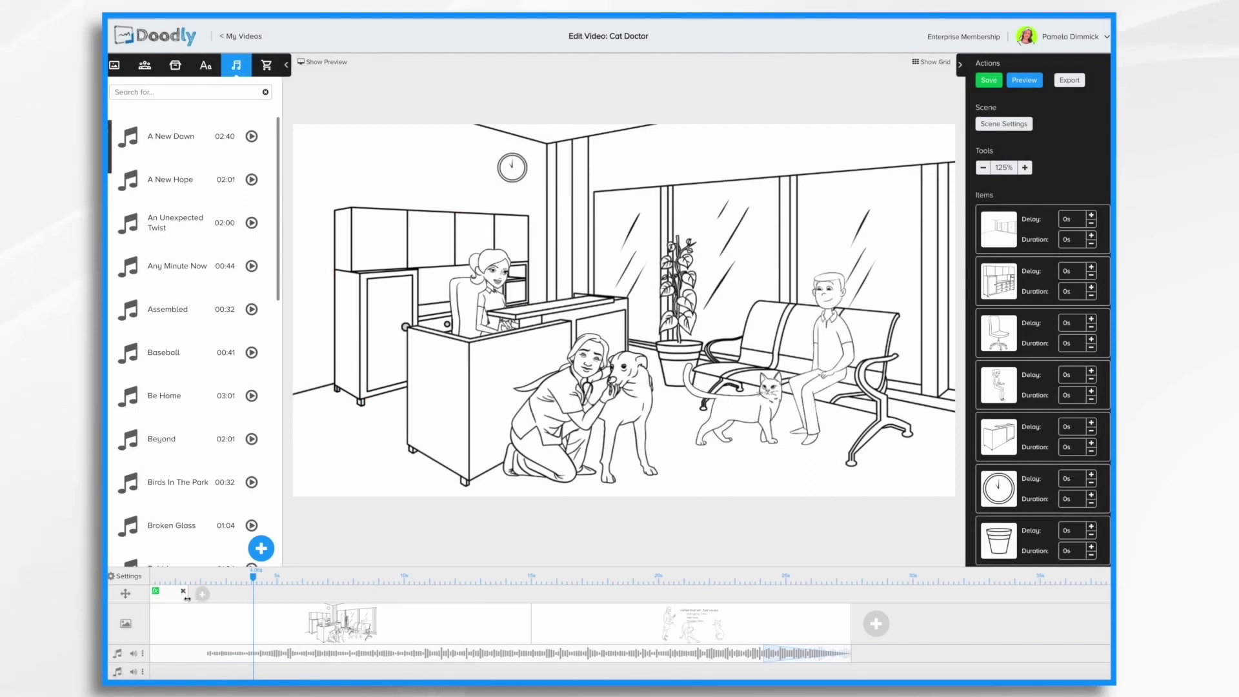
{"action": "left_click_drag", "start_coordinate": [190, 594], "coordinate": [278, 599]}
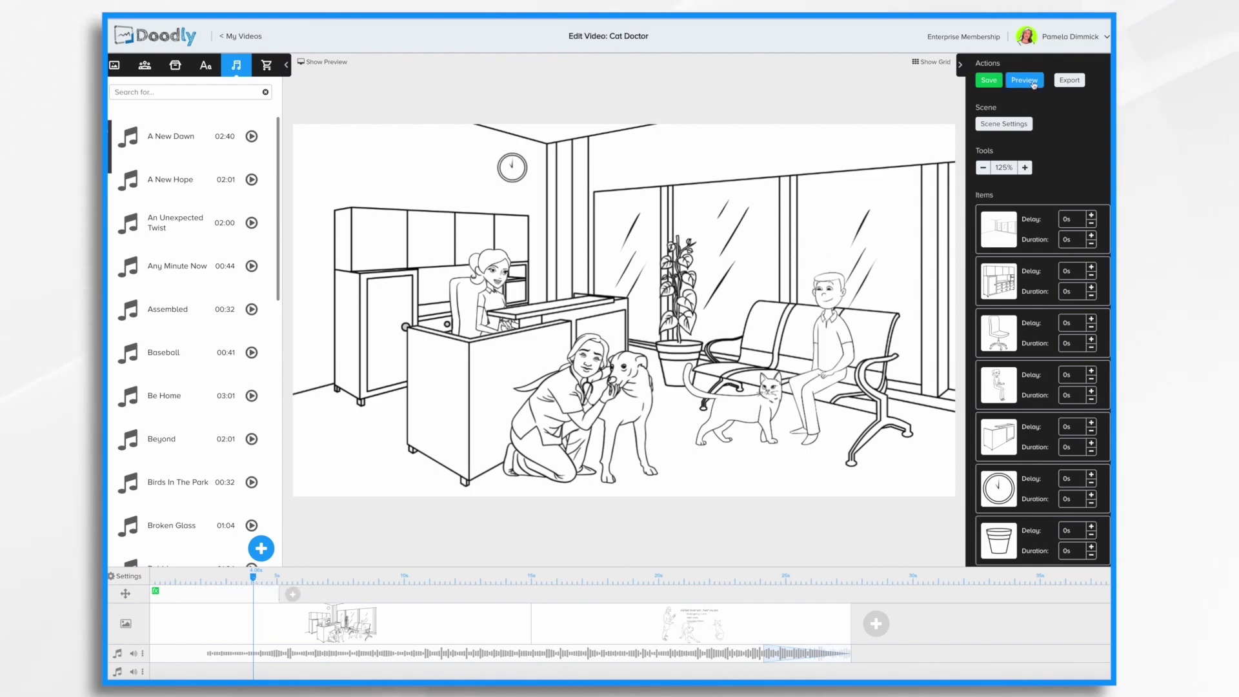
{"action": "left_click", "coordinate": [1033, 81]}
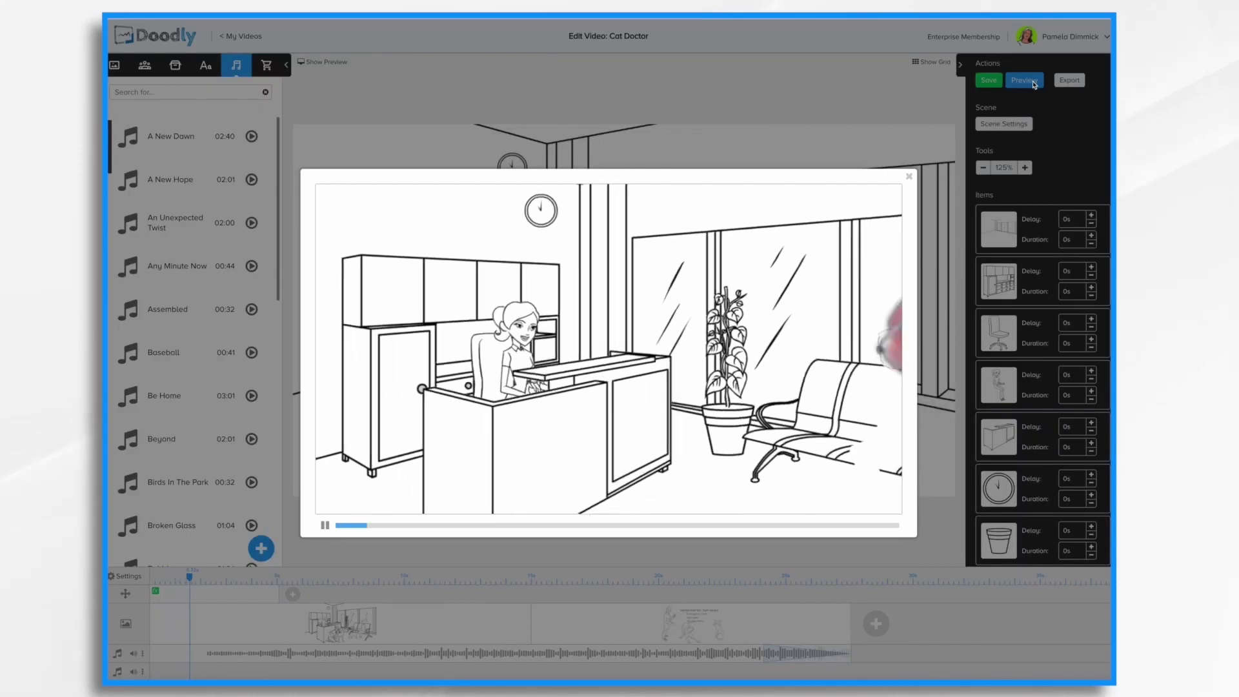